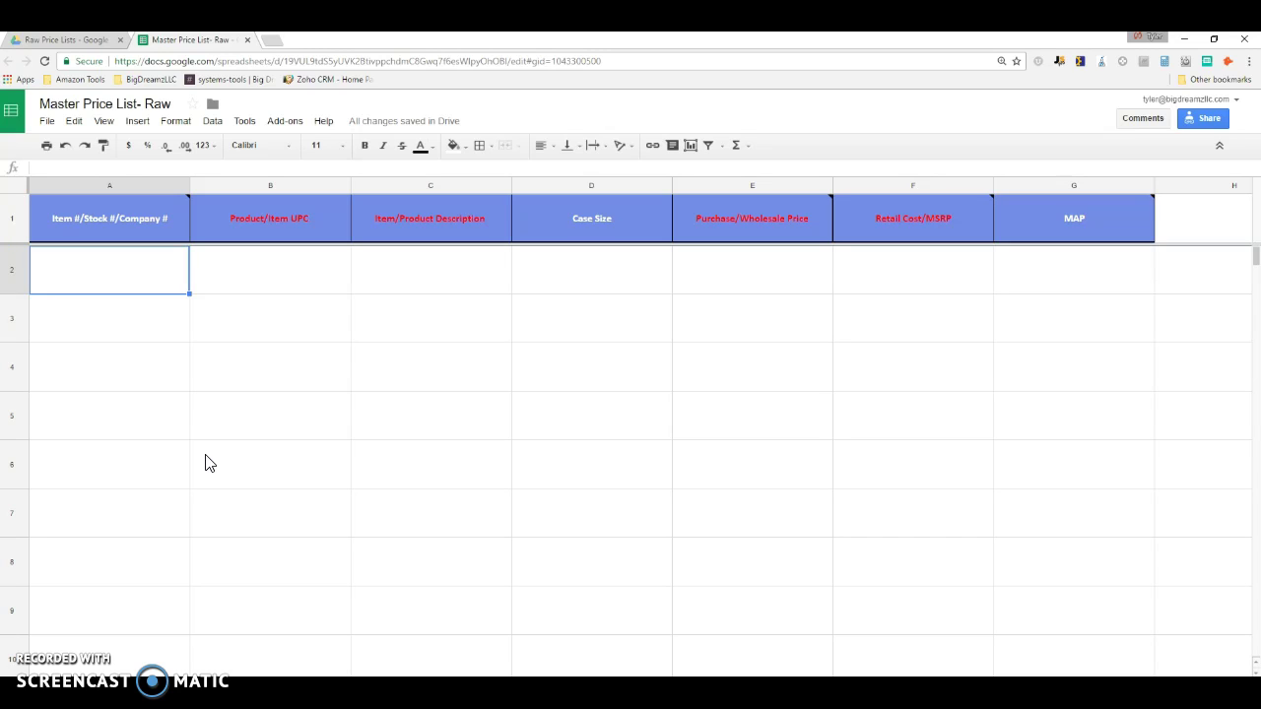
Preview 18 RABBITS.xls in the Raw Price Lists Drive folder, then return to the Master Price List sheet.
{"action": "left_click", "coordinate": [86, 41]}
{"action": "left_click", "coordinate": [190, 189]}
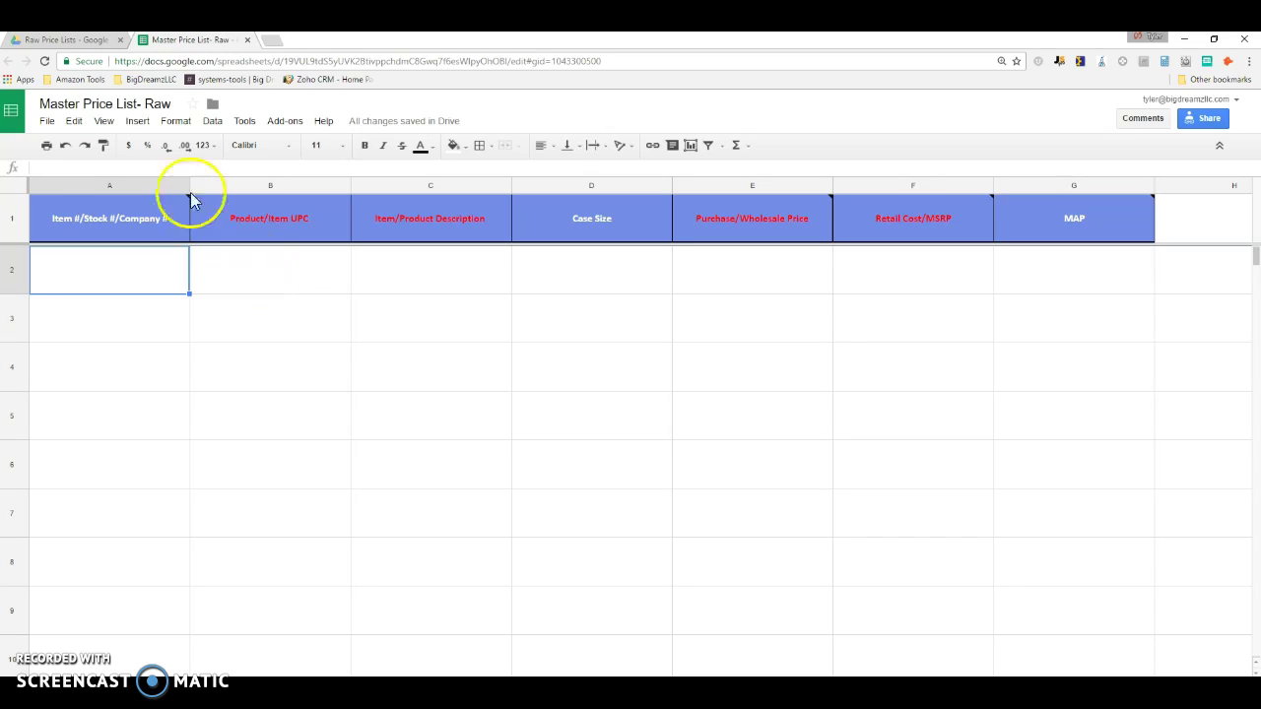
{"action": "left_click", "coordinate": [96, 43]}
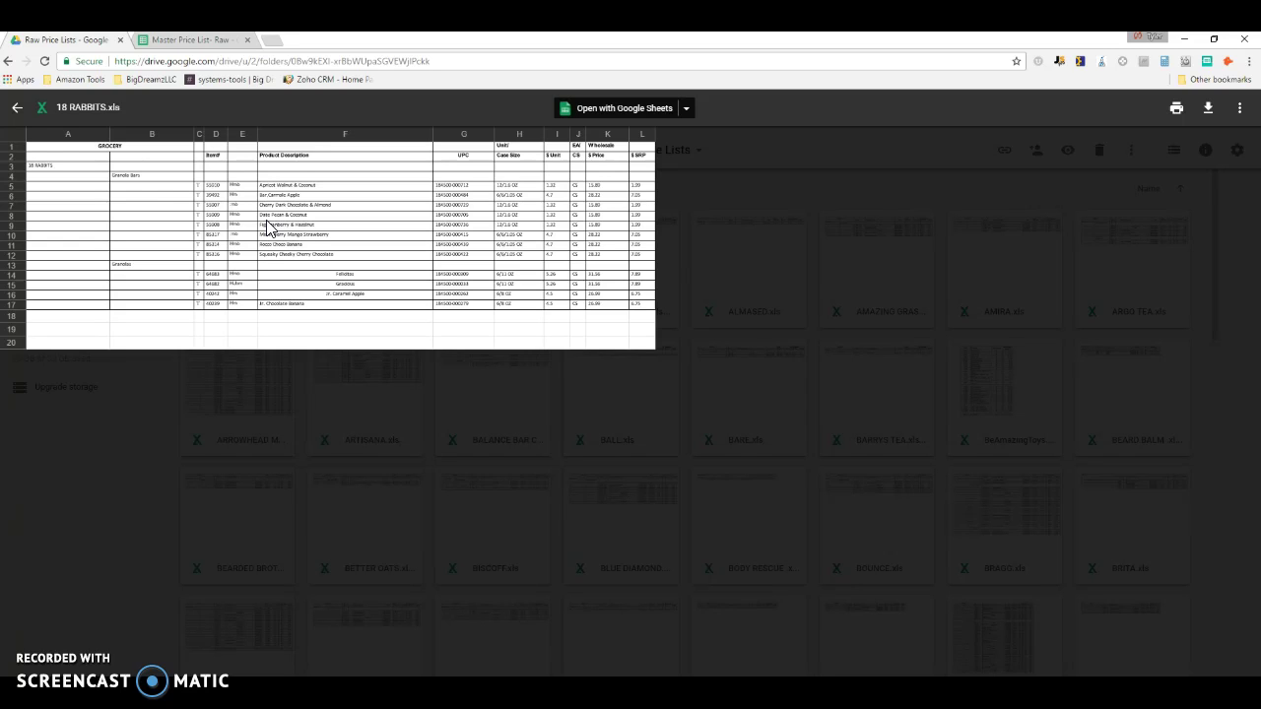
{"action": "left_click", "coordinate": [268, 227]}
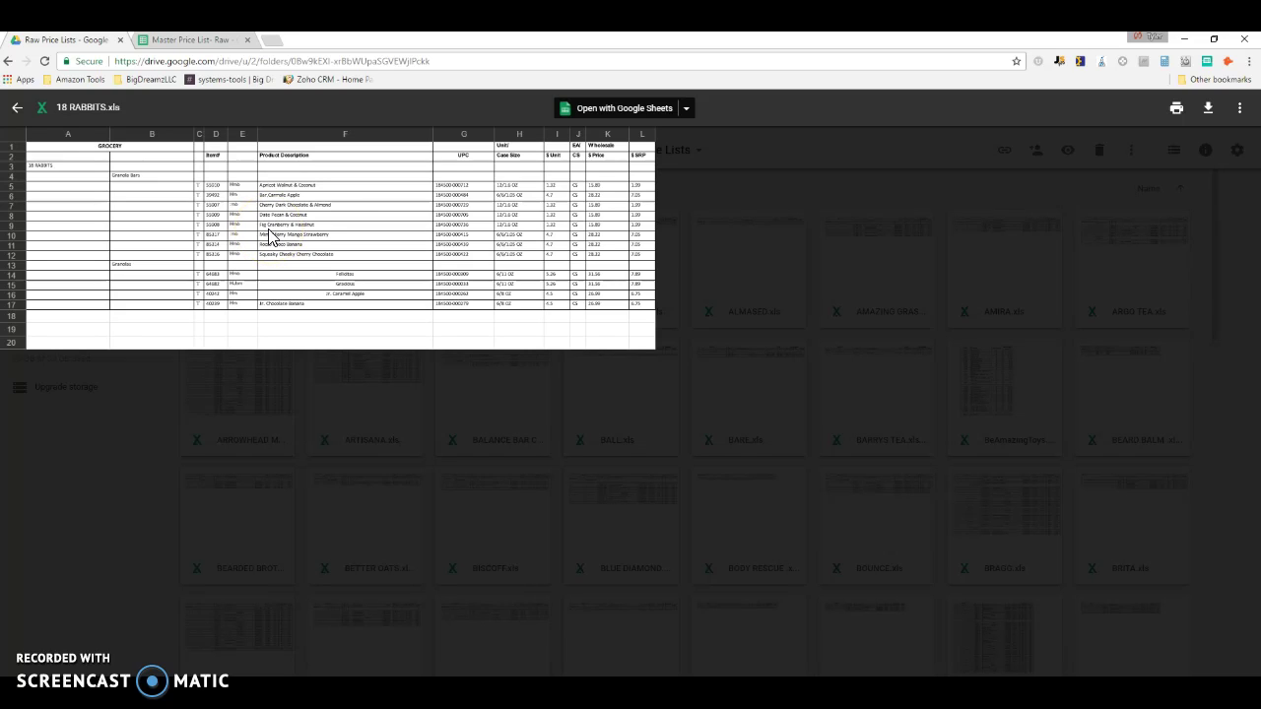
{"action": "left_click", "coordinate": [341, 283]}
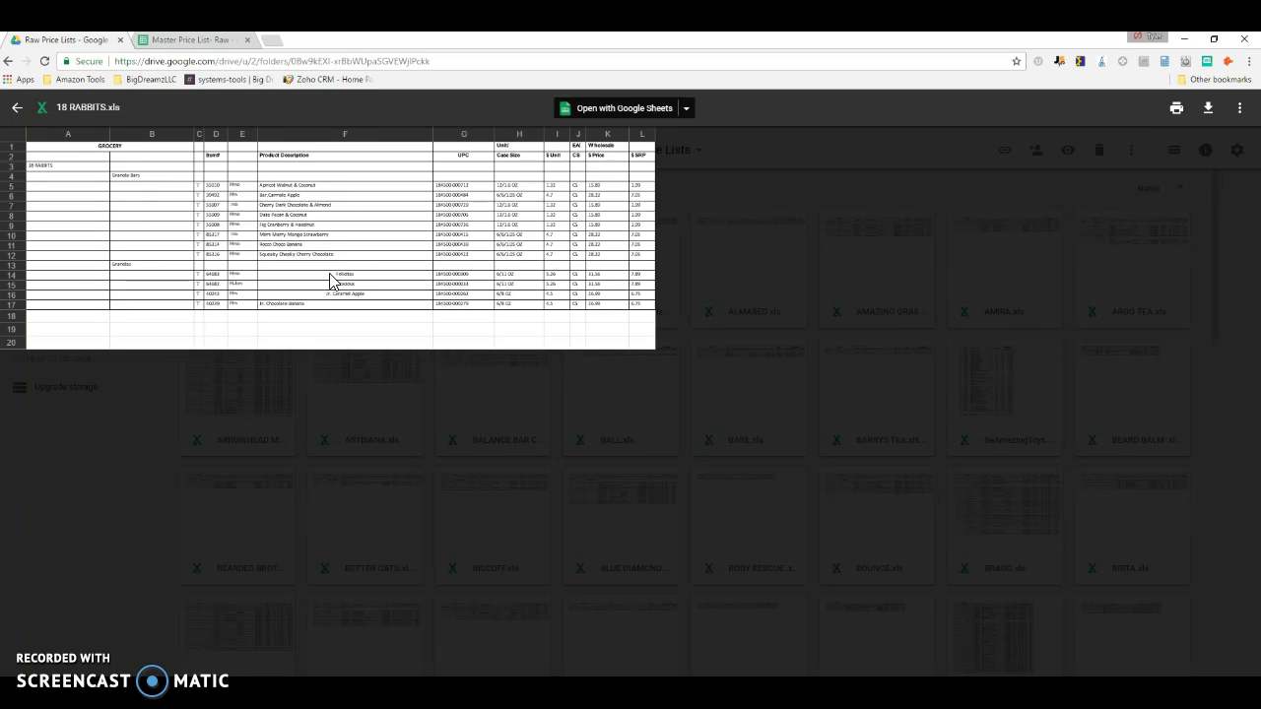
{"action": "left_click", "coordinate": [345, 256]}
{"action": "left_click", "coordinate": [185, 41]}
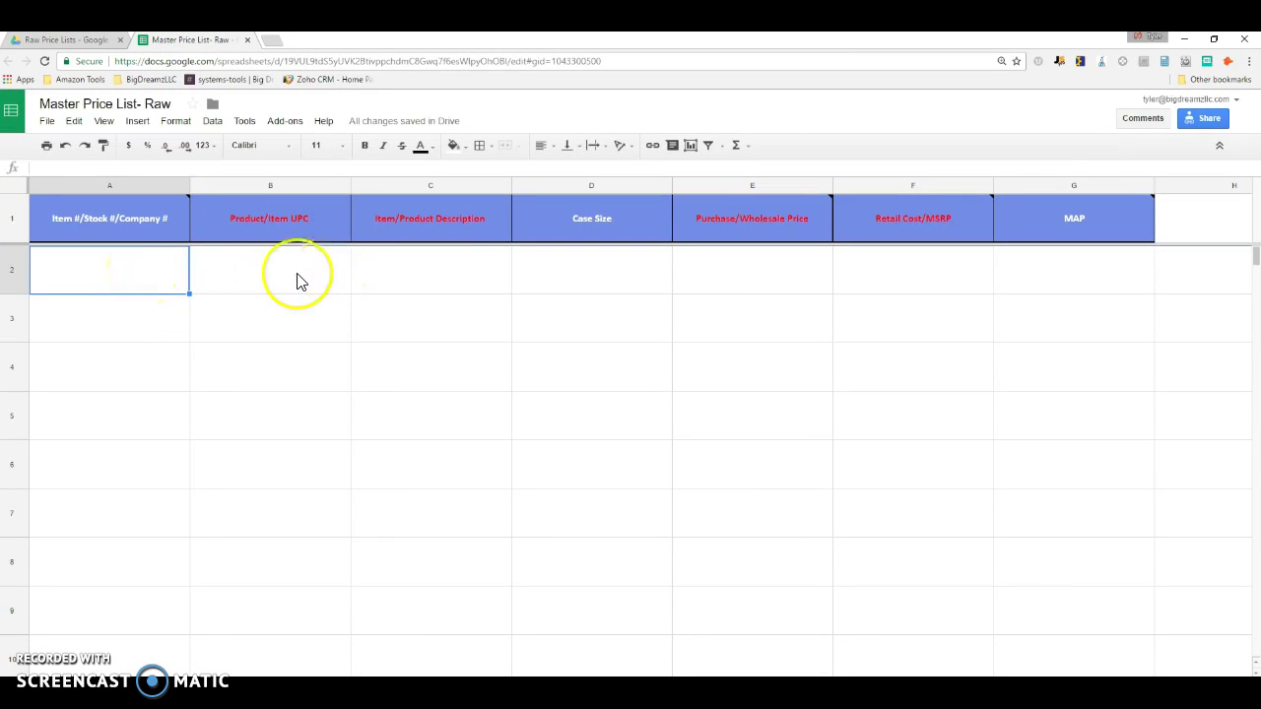
{"action": "left_click", "coordinate": [95, 46]}
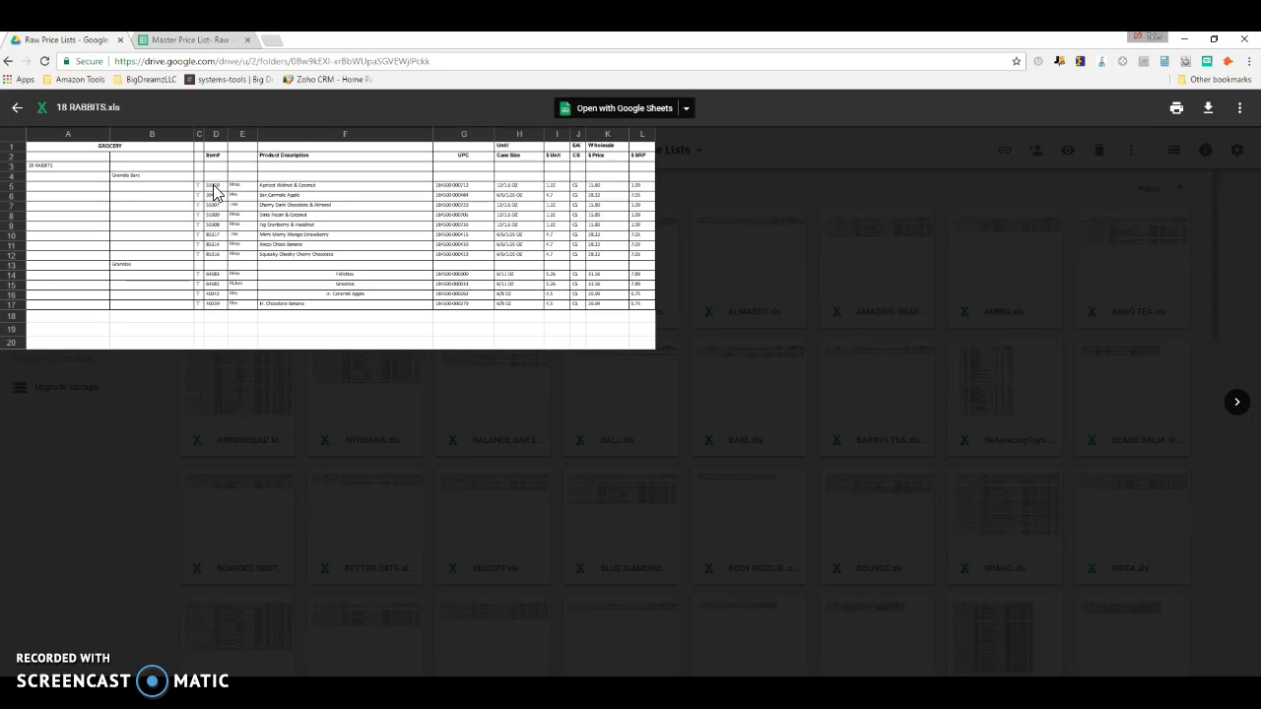
Copy the item numbers from column D, rows 5–17, of the 18 RABBITS.xls preview.
{"action": "left_click_drag", "start_coordinate": [213, 184], "coordinate": [215, 306]}
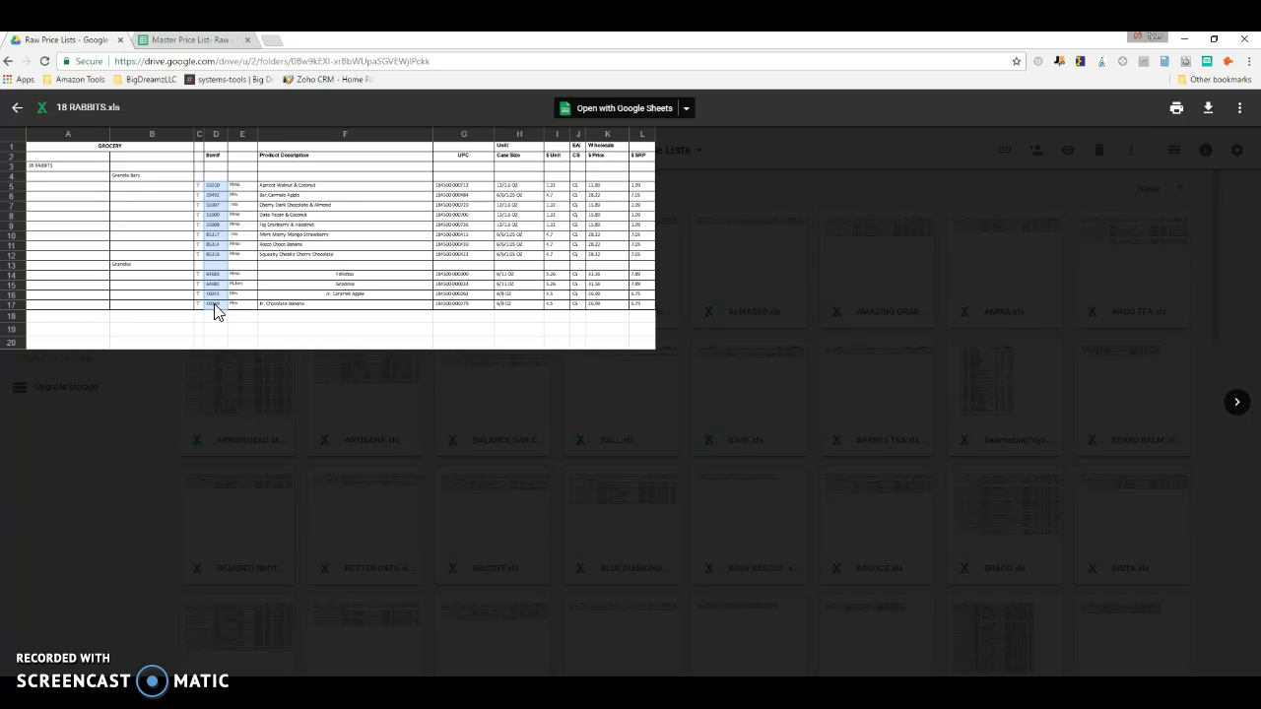
{"action": "left_click", "coordinate": [684, 106]}
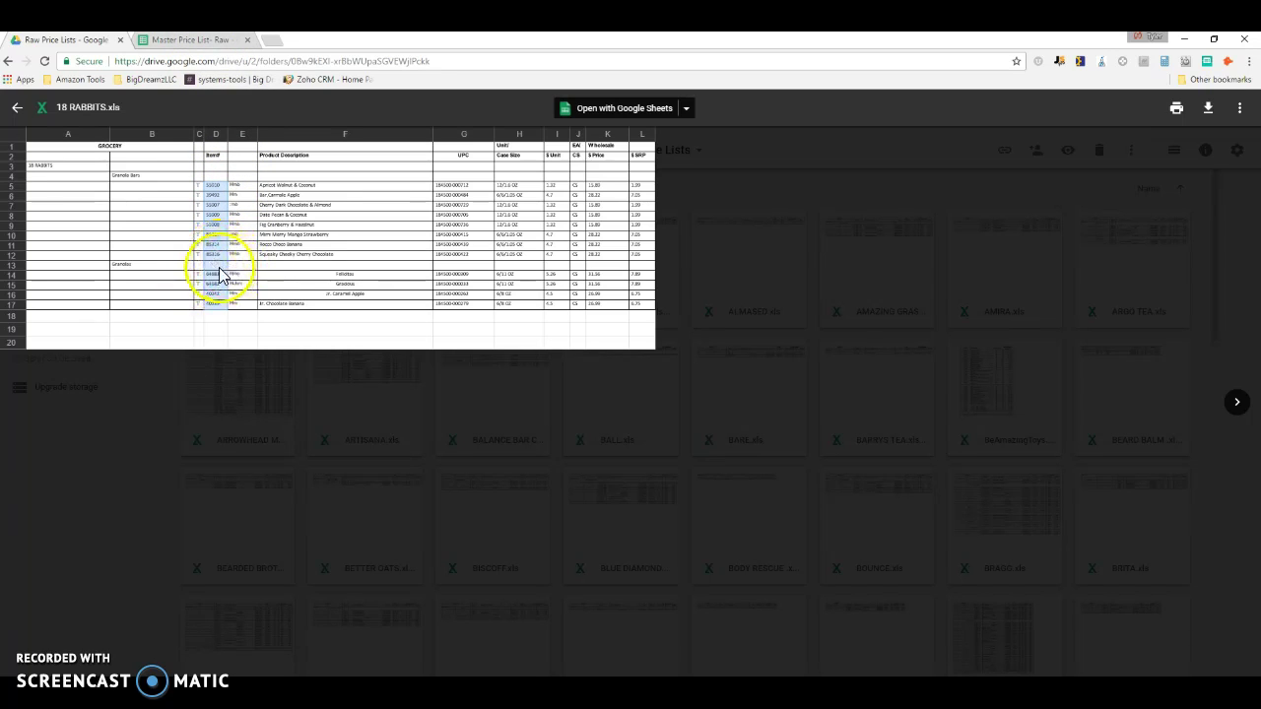
{"action": "left_click", "coordinate": [208, 41]}
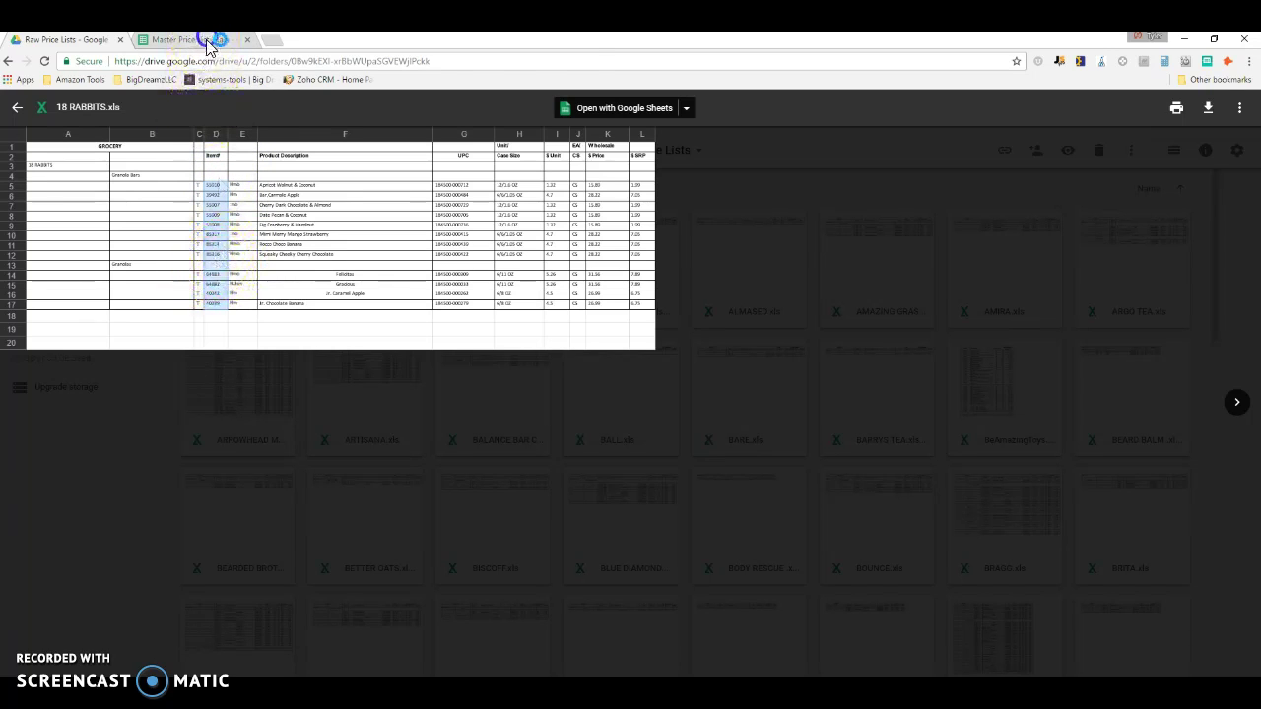
Paste the item numbers into column A starting at A2.
{"action": "left_click", "coordinate": [115, 287]}
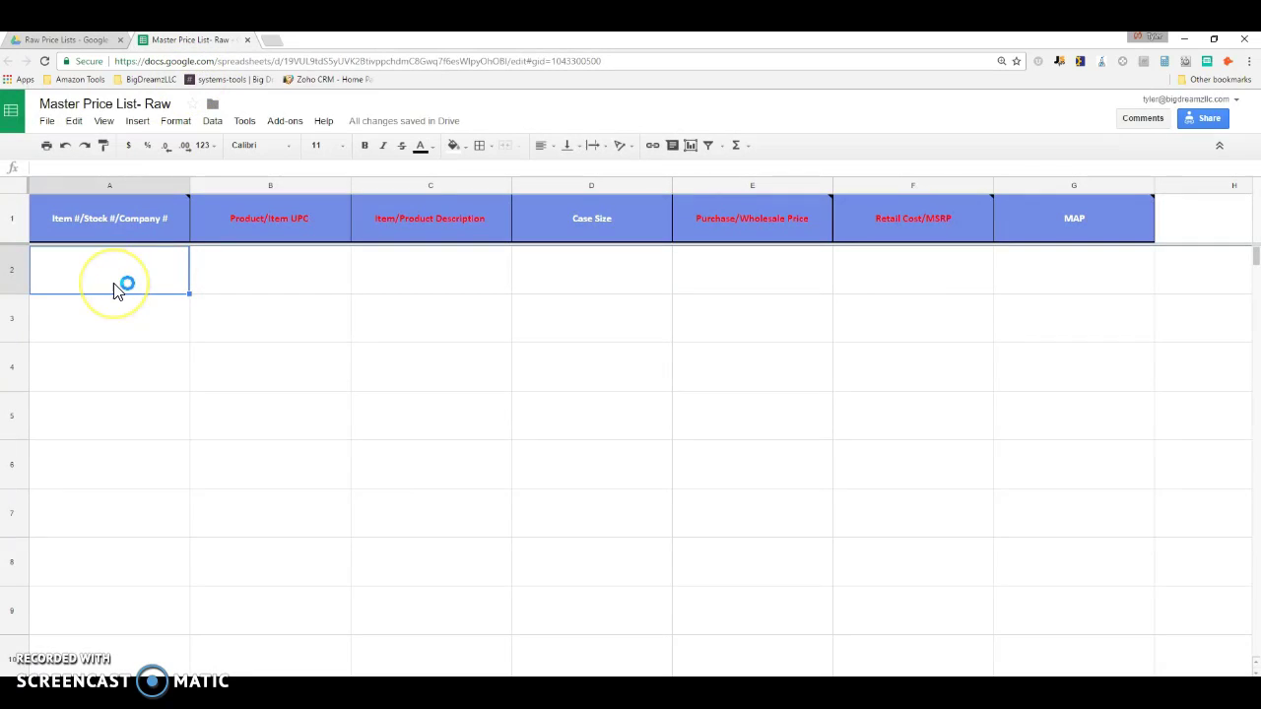
{"action": "left_click", "coordinate": [115, 287]}
{"action": "key", "text": "ctrl+v"}
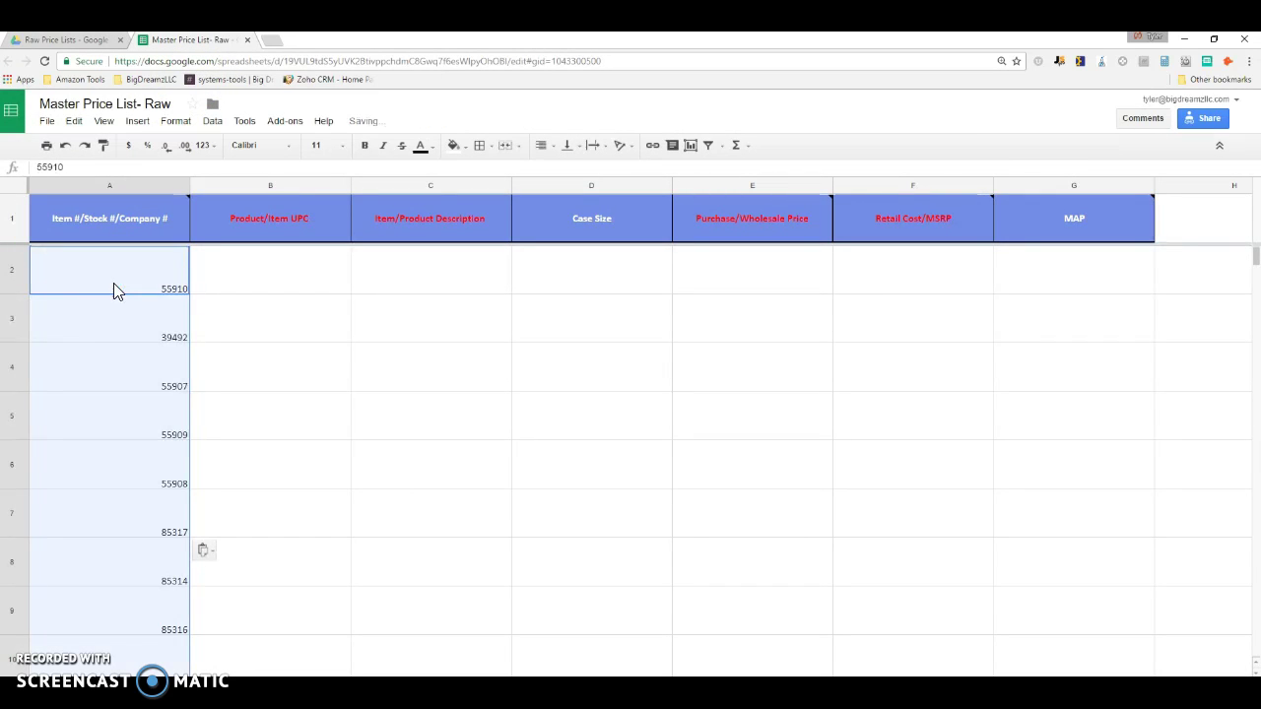
Clear the stray entries in B11:F14.
{"action": "scroll", "coordinate": [174, 362], "scroll_direction": "down", "scroll_amount": 3}
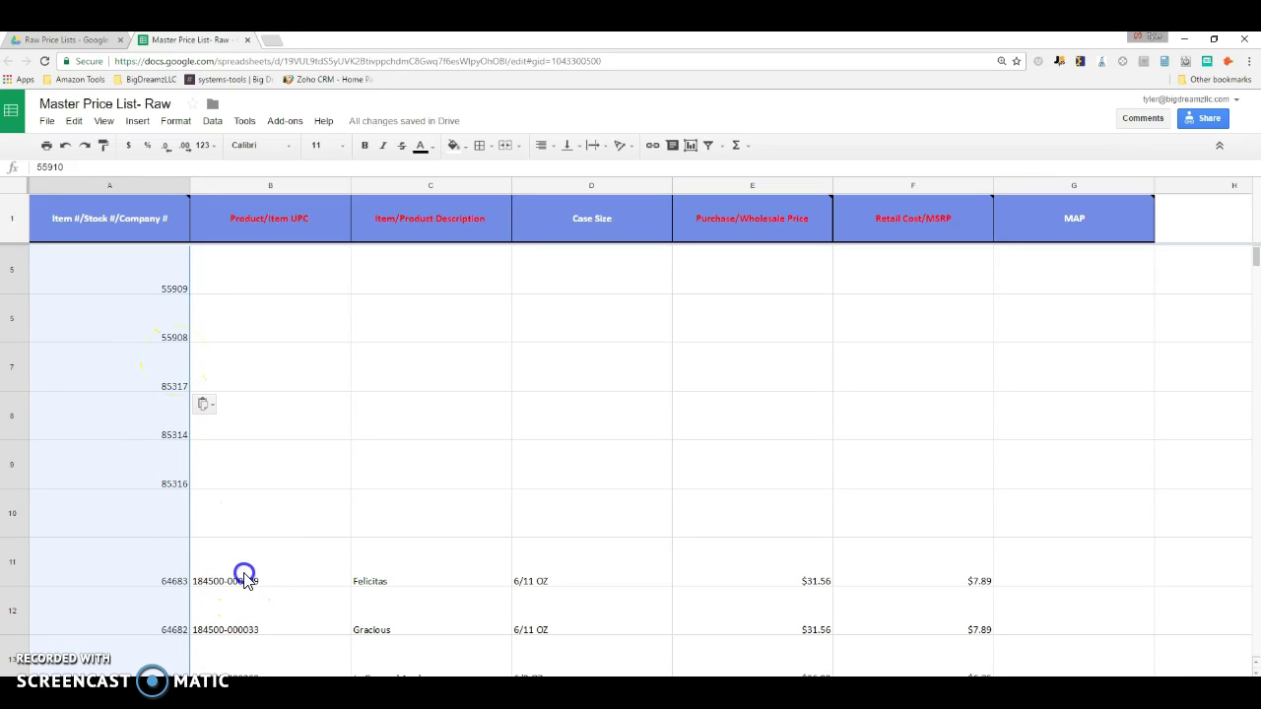
{"action": "left_click_drag", "start_coordinate": [243, 576], "coordinate": [909, 591]}
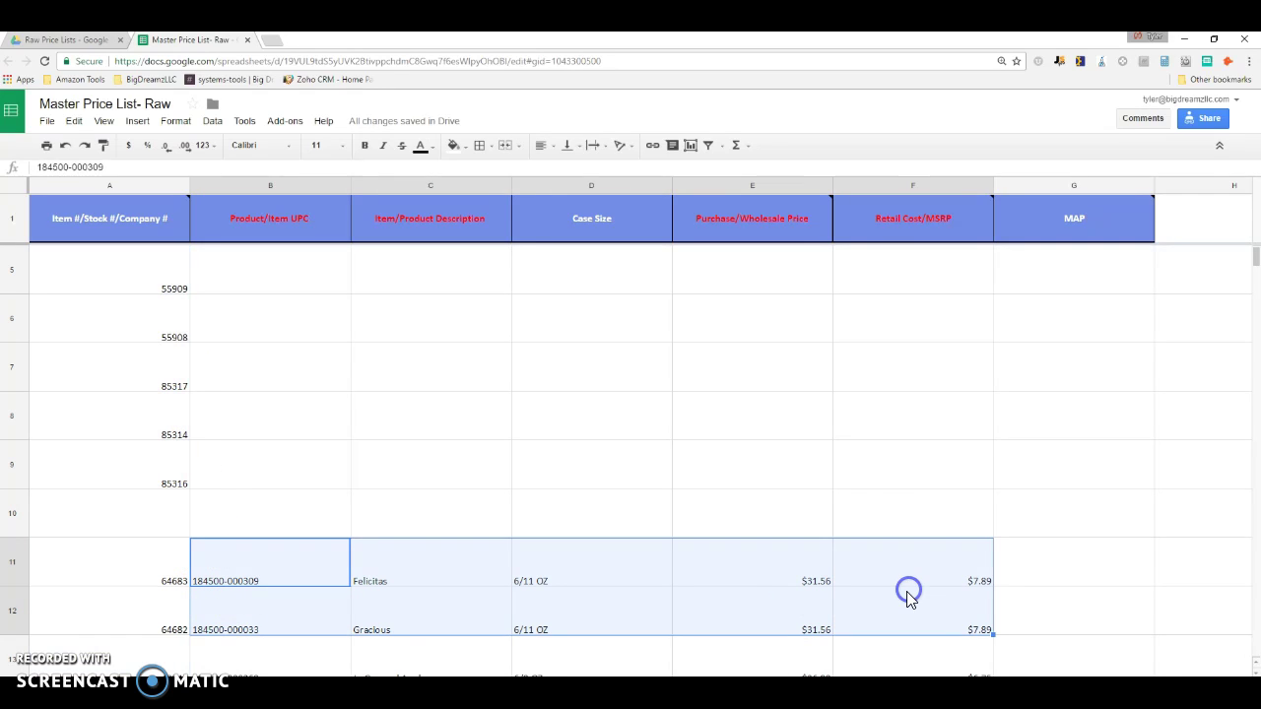
{"action": "key", "text": "Delete"}
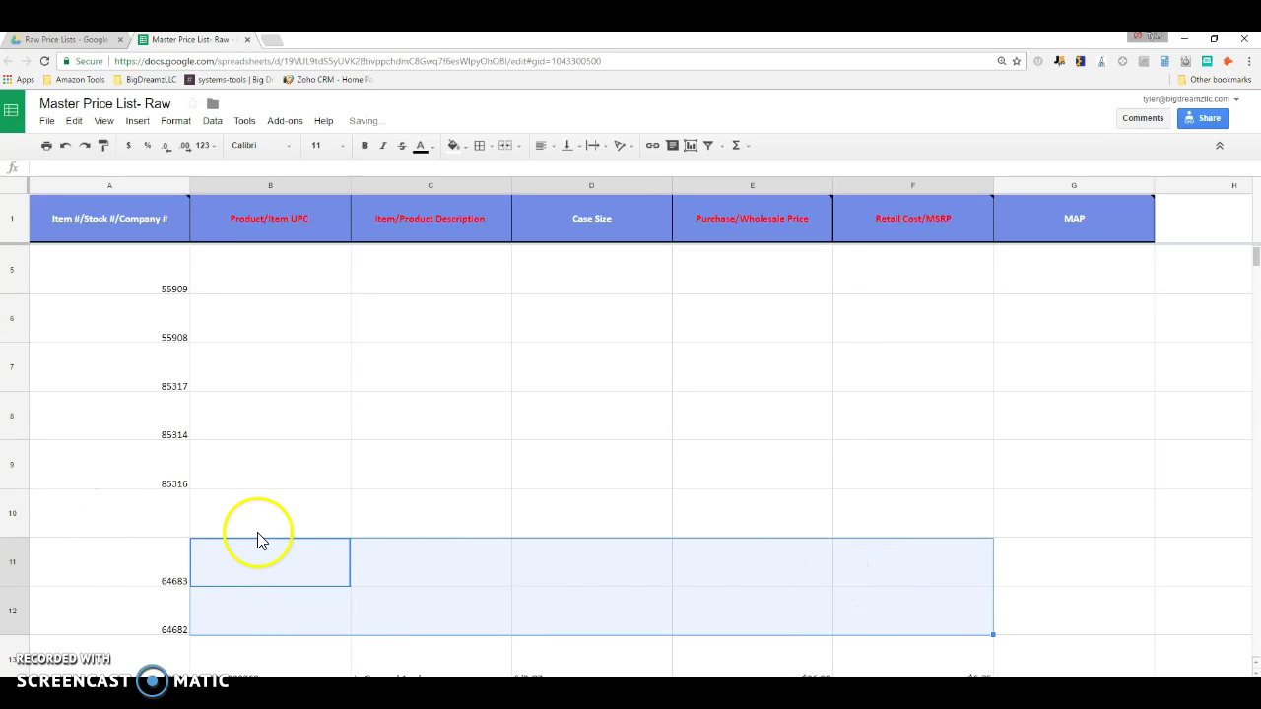
{"action": "scroll", "coordinate": [259, 538], "scroll_direction": "down", "scroll_amount": 2}
{"action": "left_click_drag", "start_coordinate": [253, 577], "coordinate": [881, 594]}
{"action": "key", "text": "Delete"}
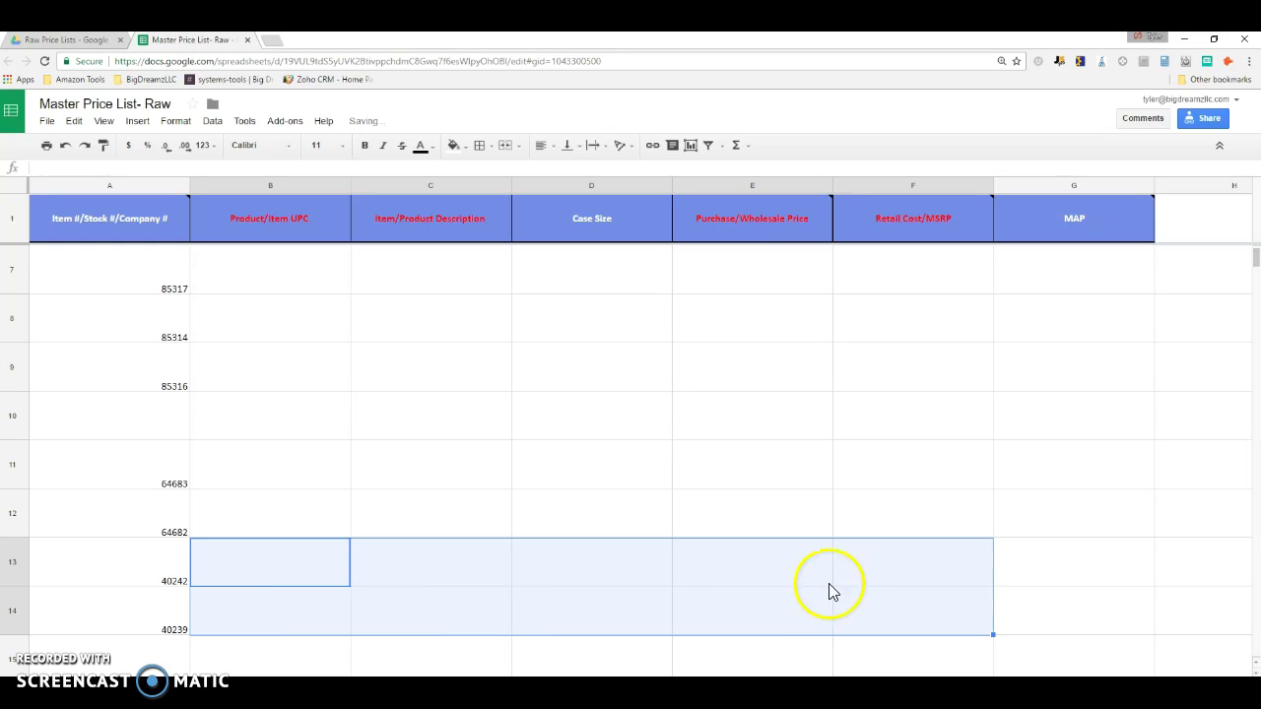
{"action": "scroll", "coordinate": [493, 522], "scroll_direction": "down", "scroll_amount": 2}
{"action": "scroll", "coordinate": [494, 522], "scroll_direction": "up", "scroll_amount": 2}
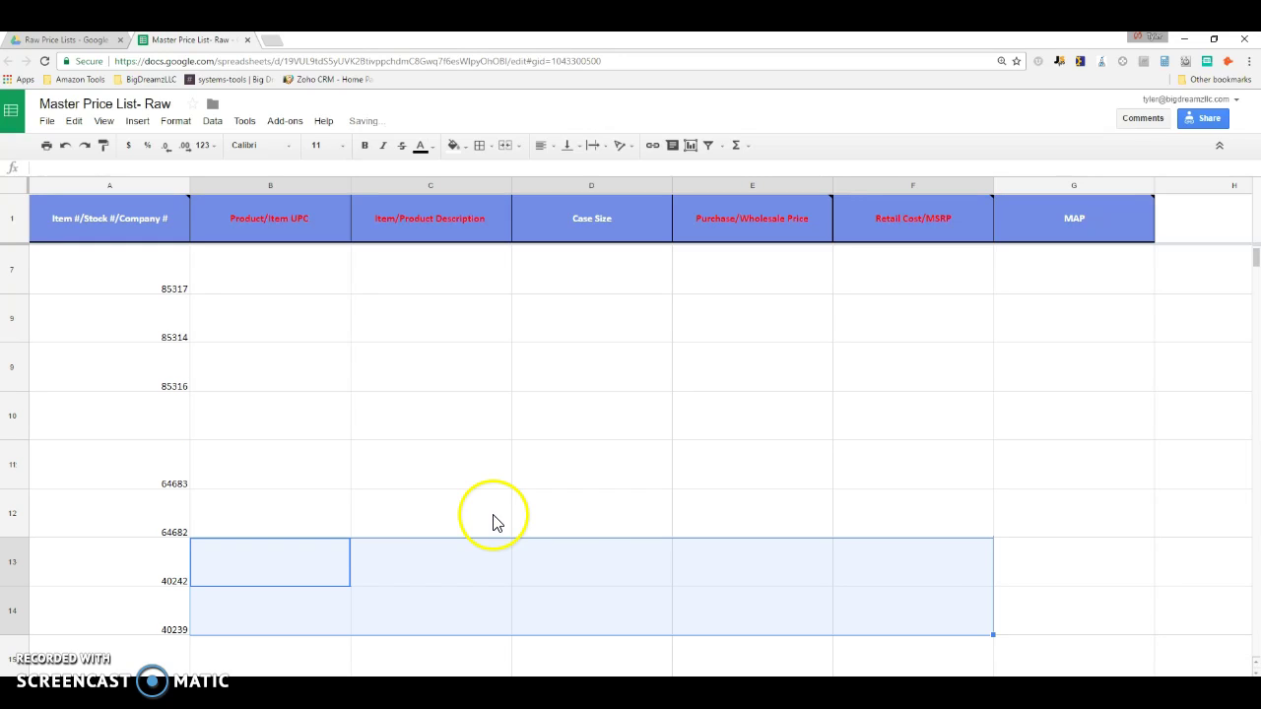
Select blank cell A10, review the list, and switch to the Drive preview.
{"action": "left_click", "coordinate": [138, 434]}
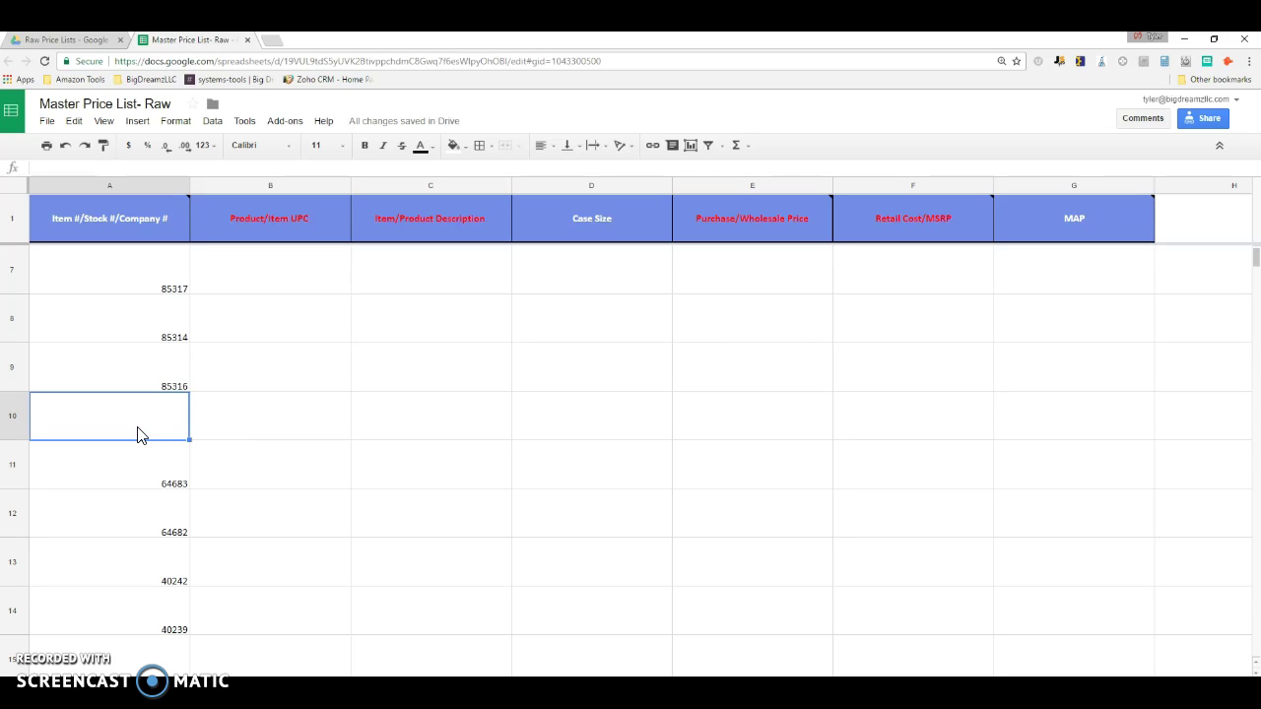
{"action": "left_click", "coordinate": [138, 435]}
{"action": "scroll", "coordinate": [138, 435], "scroll_direction": "up", "scroll_amount": 1}
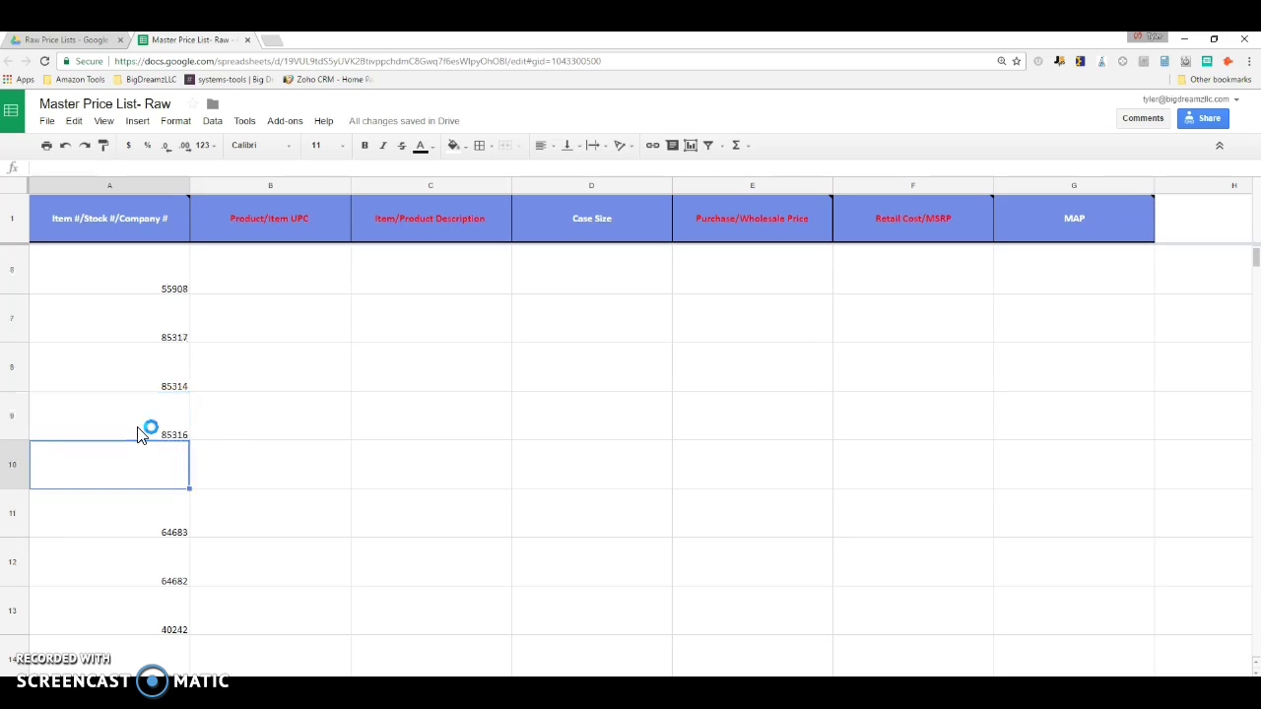
{"action": "scroll", "coordinate": [138, 434], "scroll_direction": "up", "scroll_amount": 4}
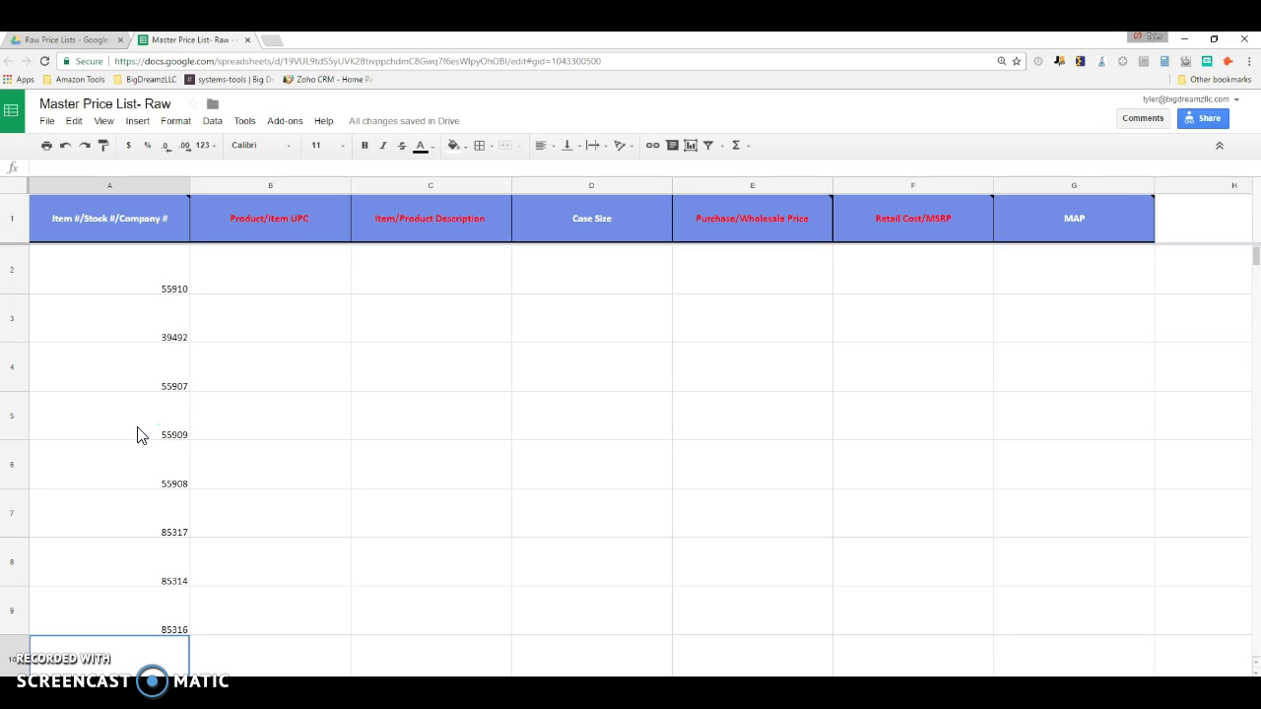
{"action": "scroll", "coordinate": [138, 435], "scroll_direction": "down", "scroll_amount": 1}
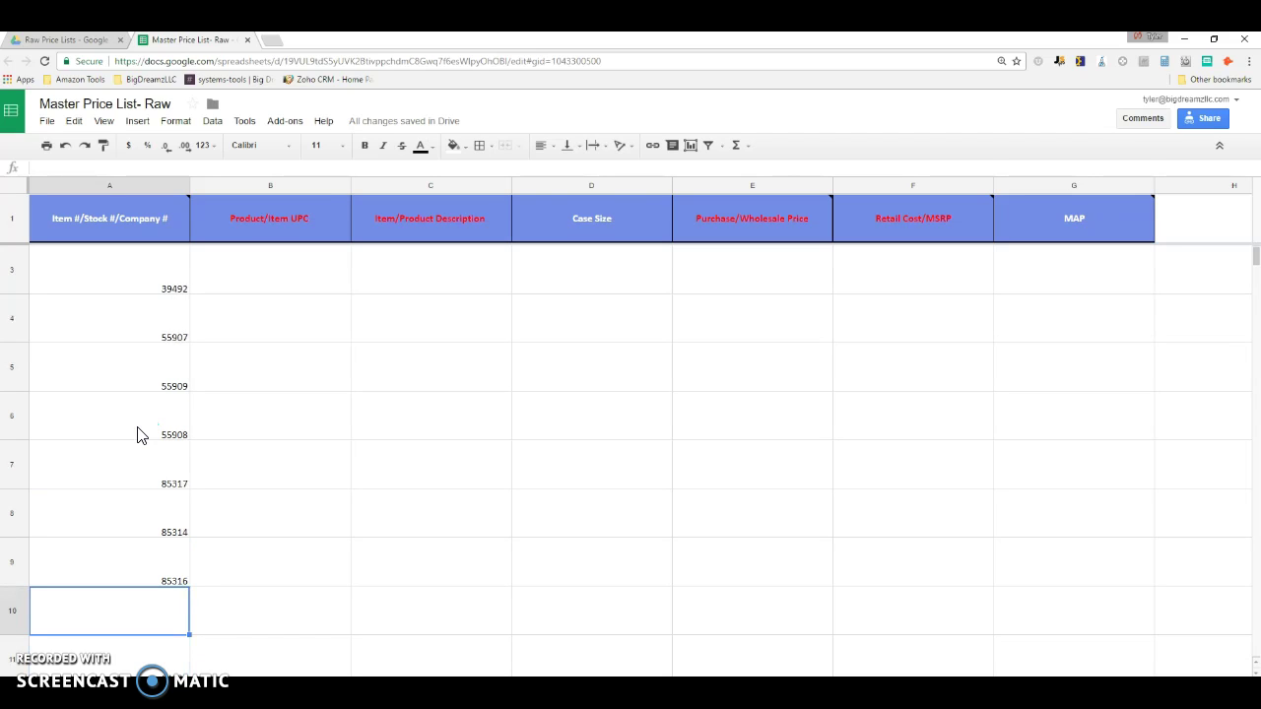
{"action": "scroll", "coordinate": [118, 512], "scroll_direction": "down", "scroll_amount": 1}
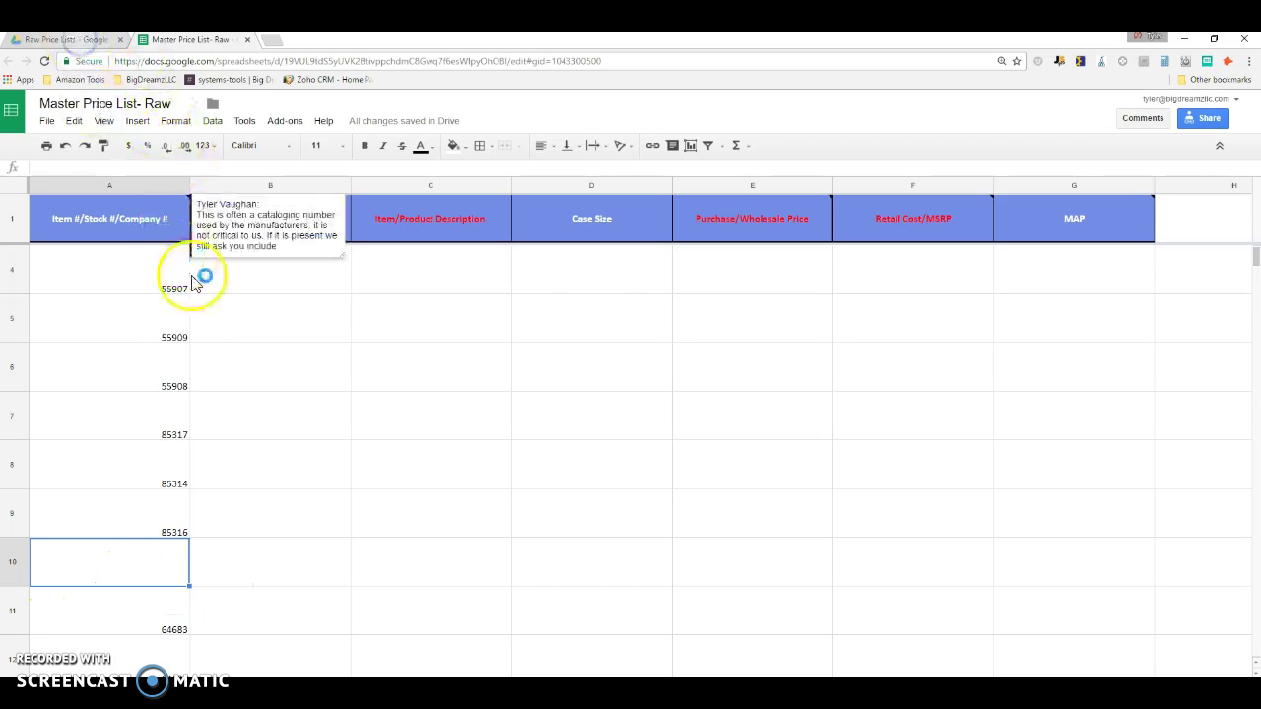
{"action": "key", "text": "ctrl+shift+Tab"}
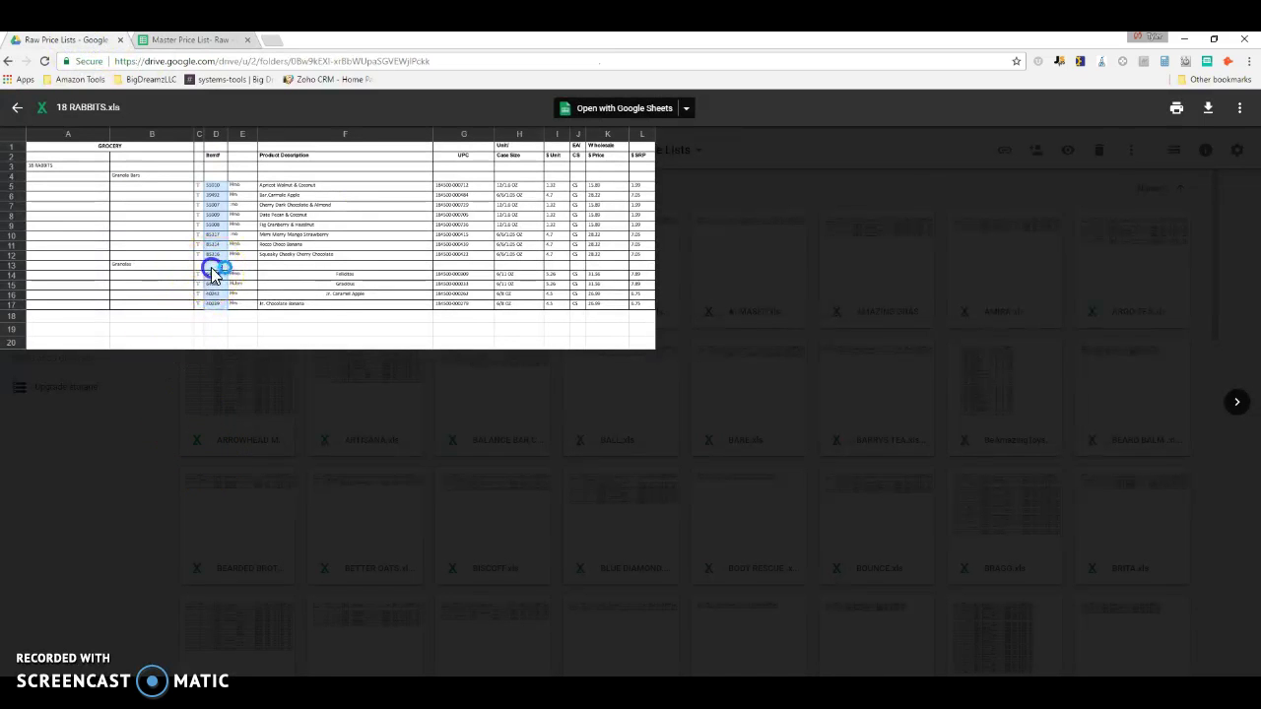
Select the product descriptions in column F, rows 5–17, of the preview.
{"action": "left_click", "coordinate": [147, 266]}
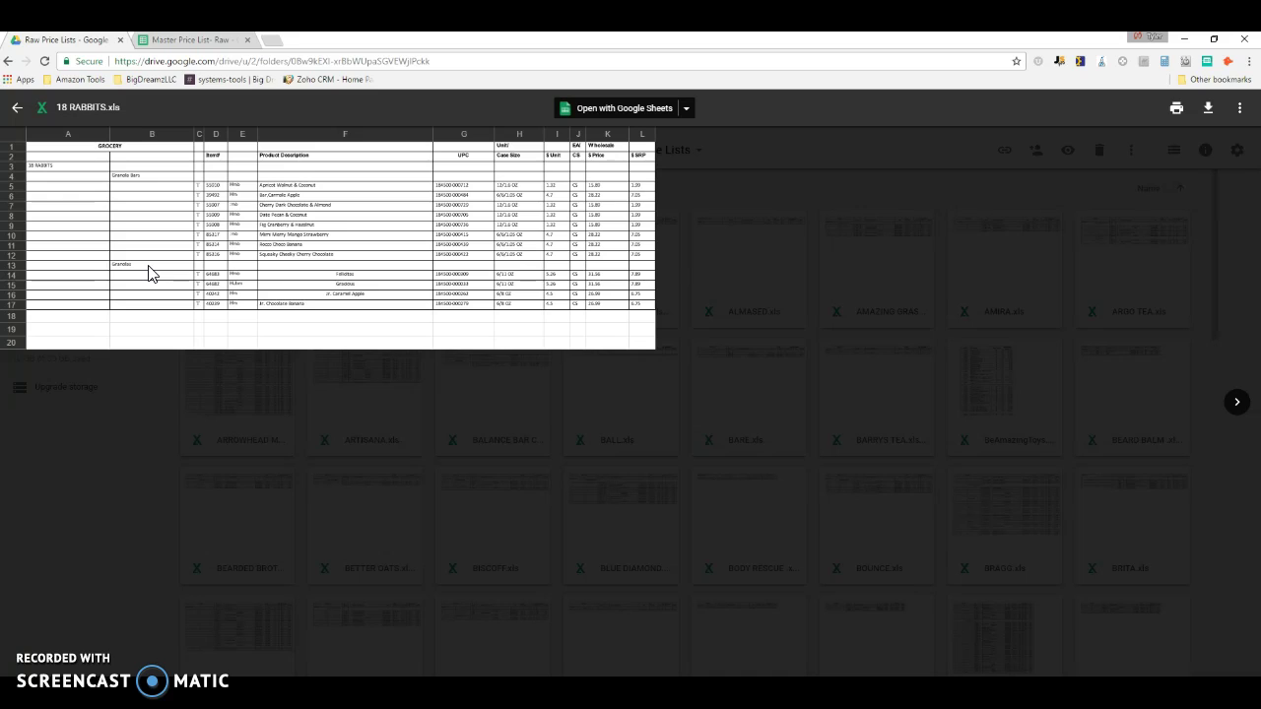
{"action": "left_click_drag", "start_coordinate": [147, 274], "coordinate": [286, 187]}
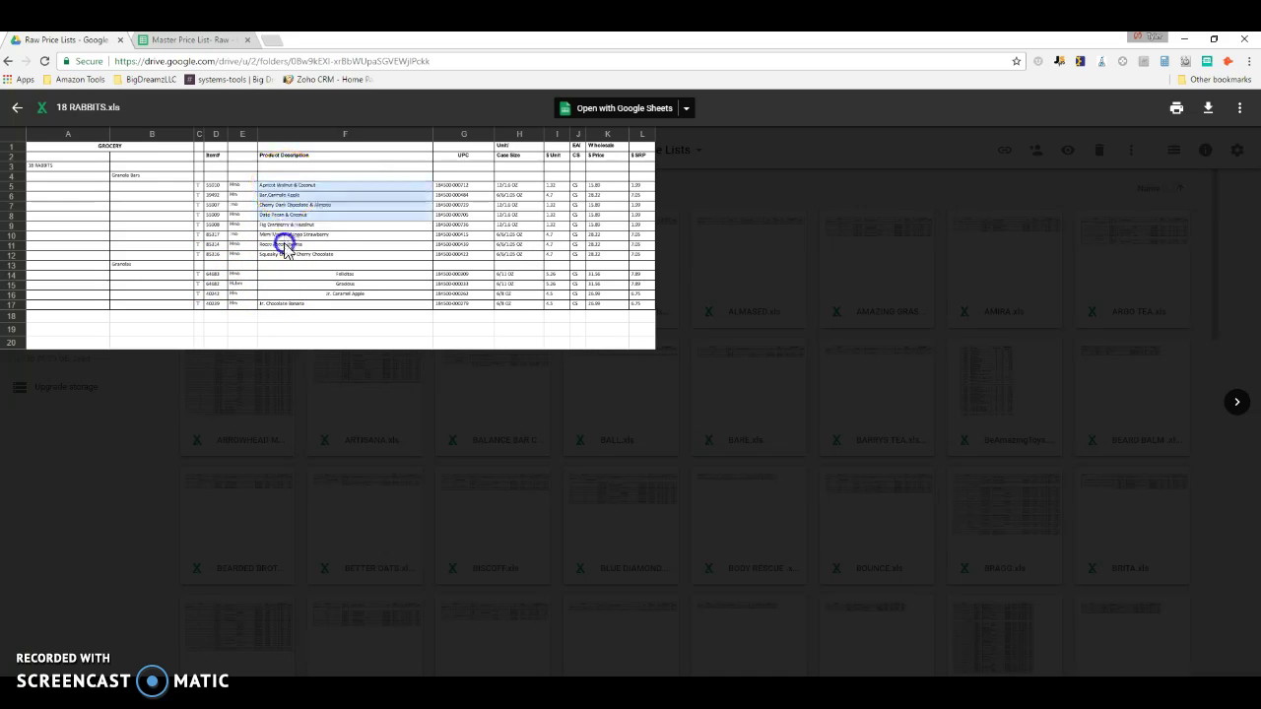
{"action": "left_click_drag", "start_coordinate": [286, 248], "coordinate": [289, 303]}
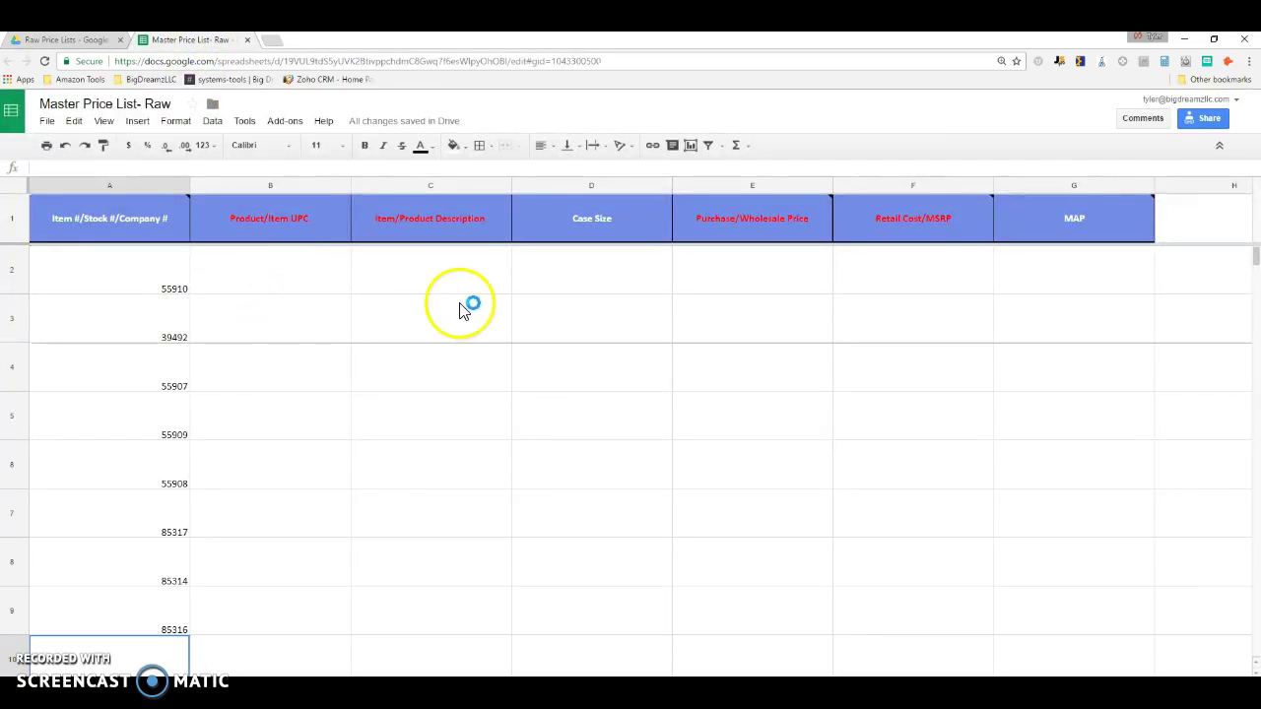
Paste the descriptions into column C from C2 and check rows 2–3 against their item numbers.
{"action": "left_click", "coordinate": [434, 279]}
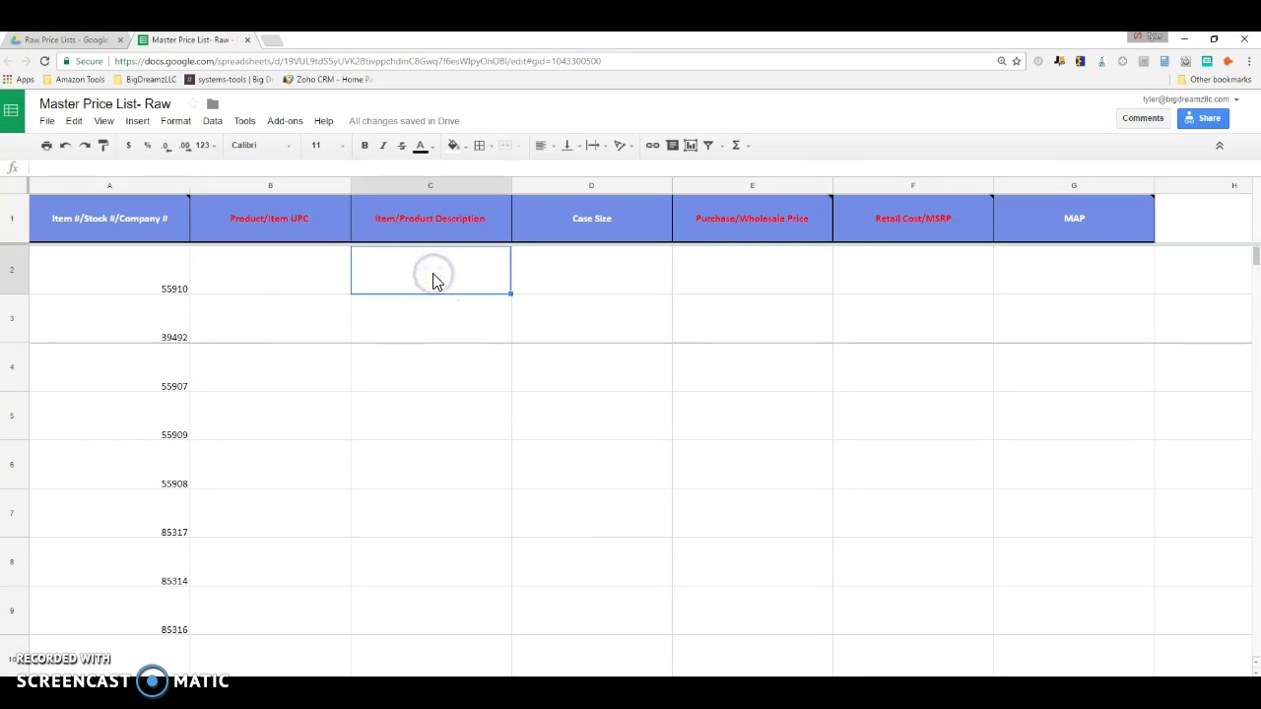
{"action": "key", "text": "ctrl+v"}
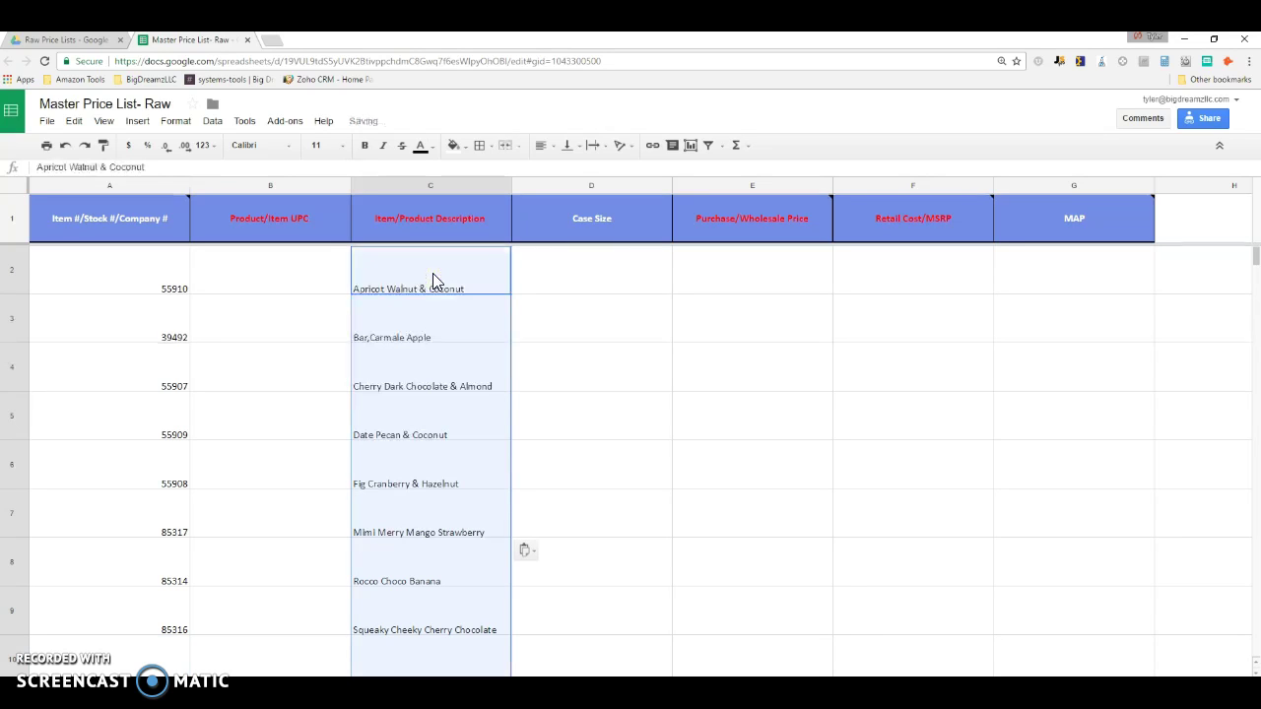
{"action": "left_click", "coordinate": [437, 267]}
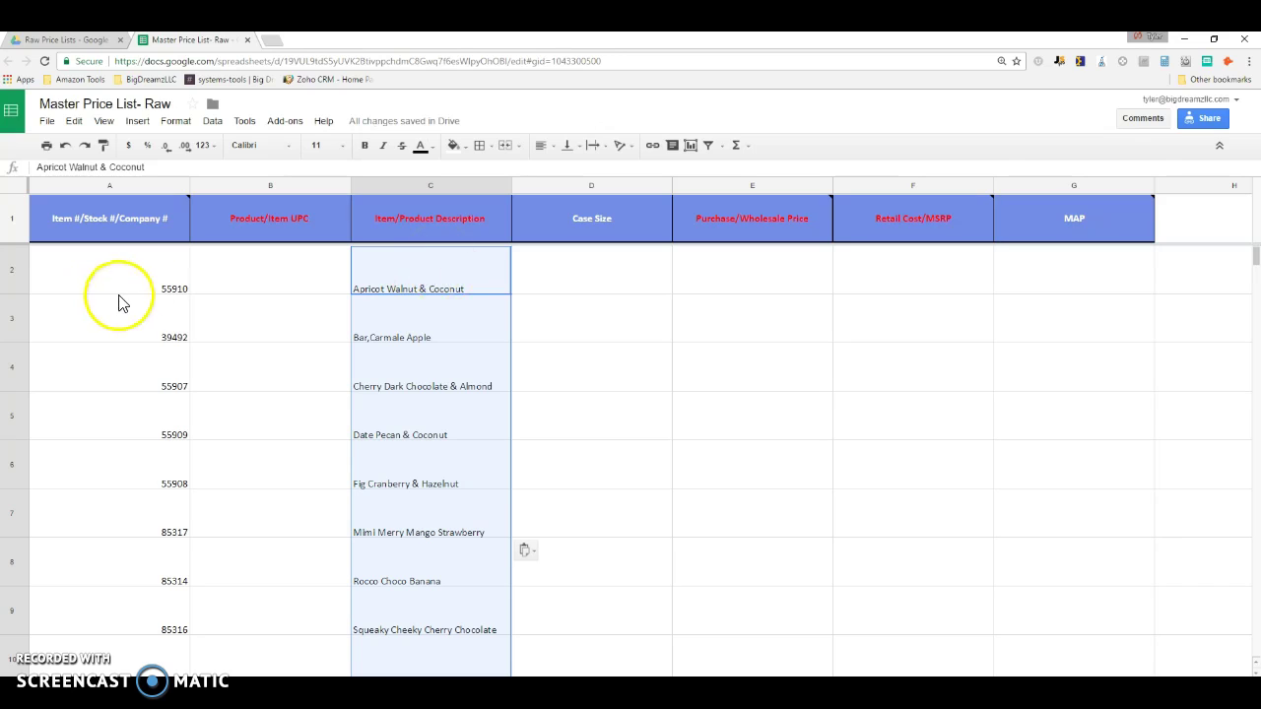
{"action": "left_click", "coordinate": [143, 281]}
{"action": "left_click", "coordinate": [422, 276]}
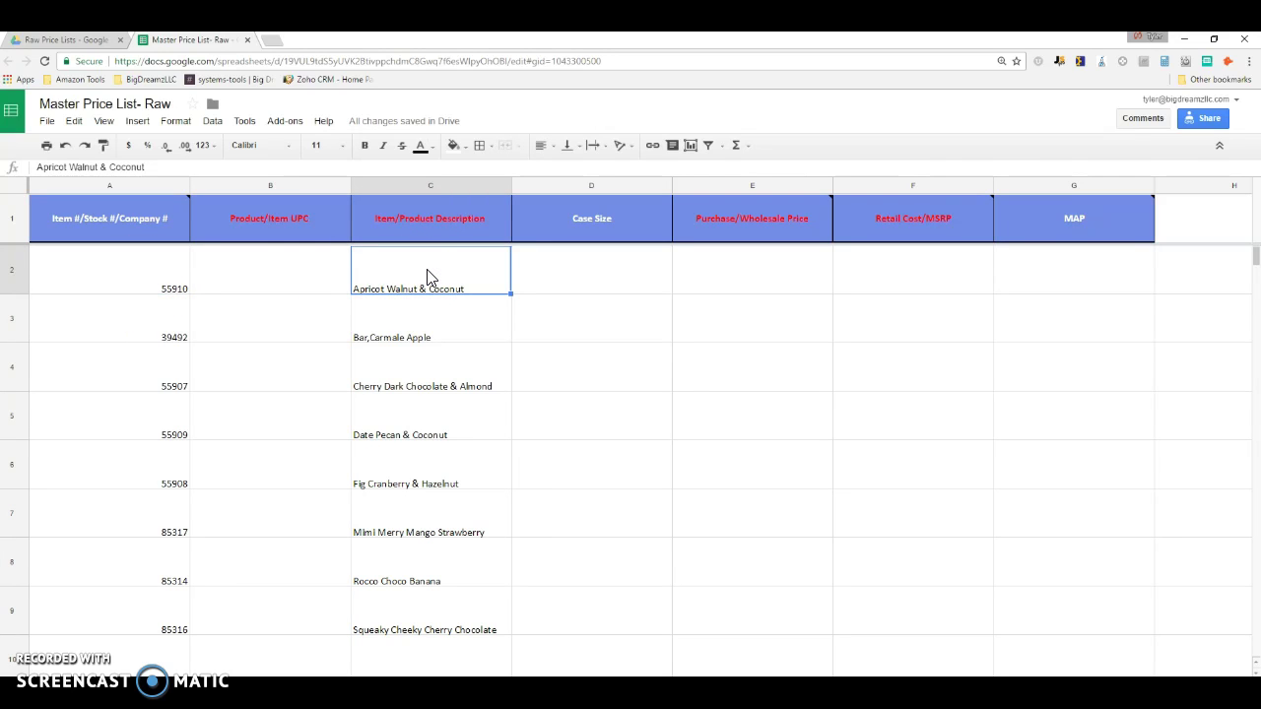
{"action": "left_click", "coordinate": [408, 325]}
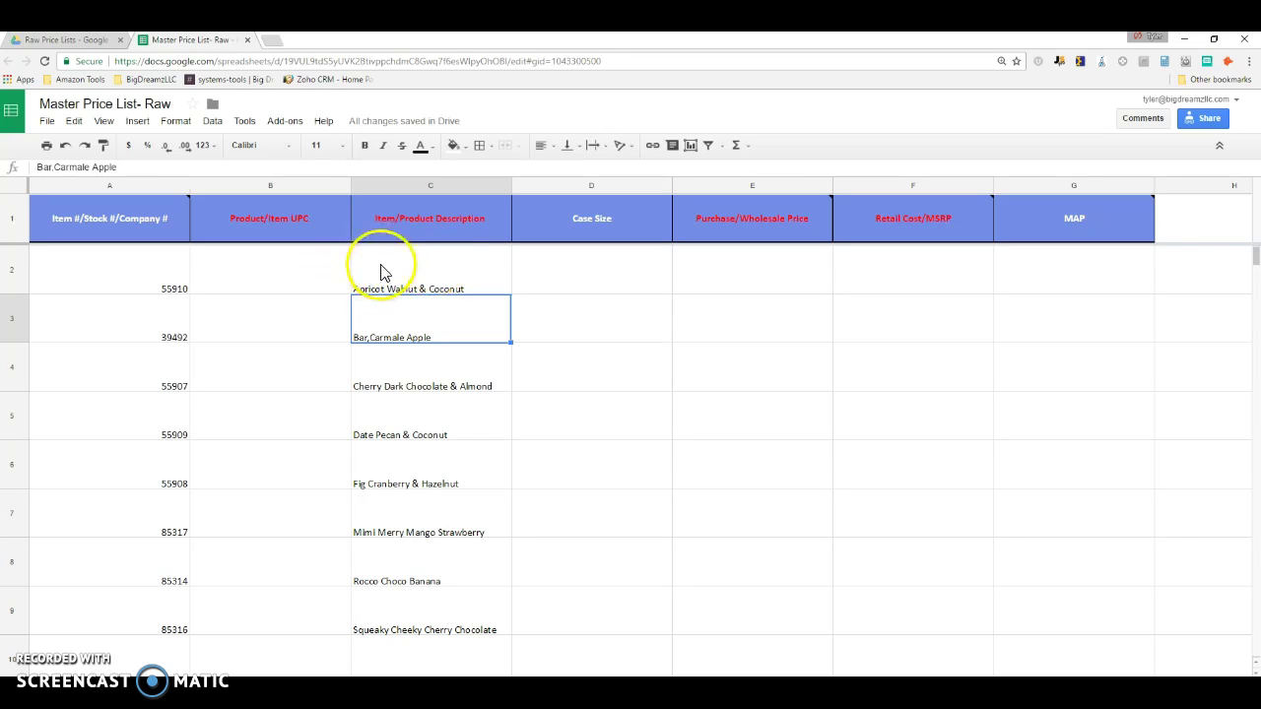
Select the UPC codes in G5:G17 of the preview, then select B2 on the sheet.
{"action": "left_click", "coordinate": [83, 41]}
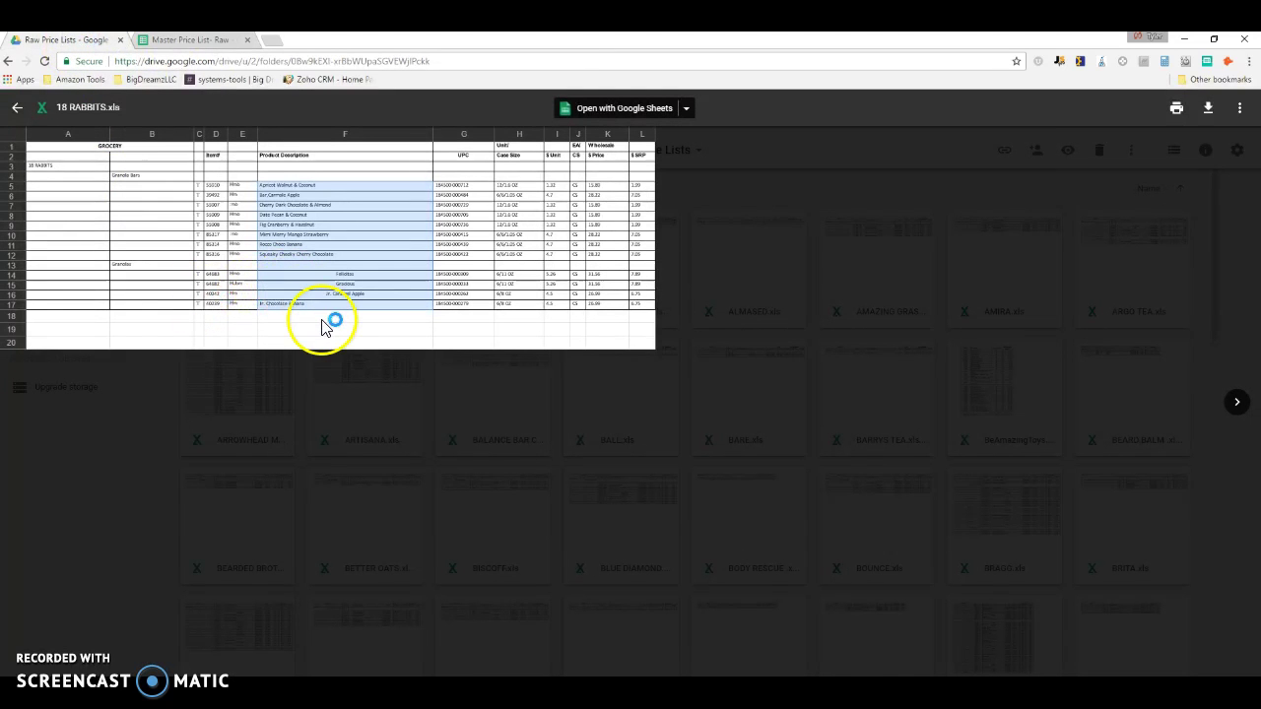
{"action": "left_click", "coordinate": [459, 194]}
{"action": "left_click_drag", "start_coordinate": [459, 193], "coordinate": [467, 309]}
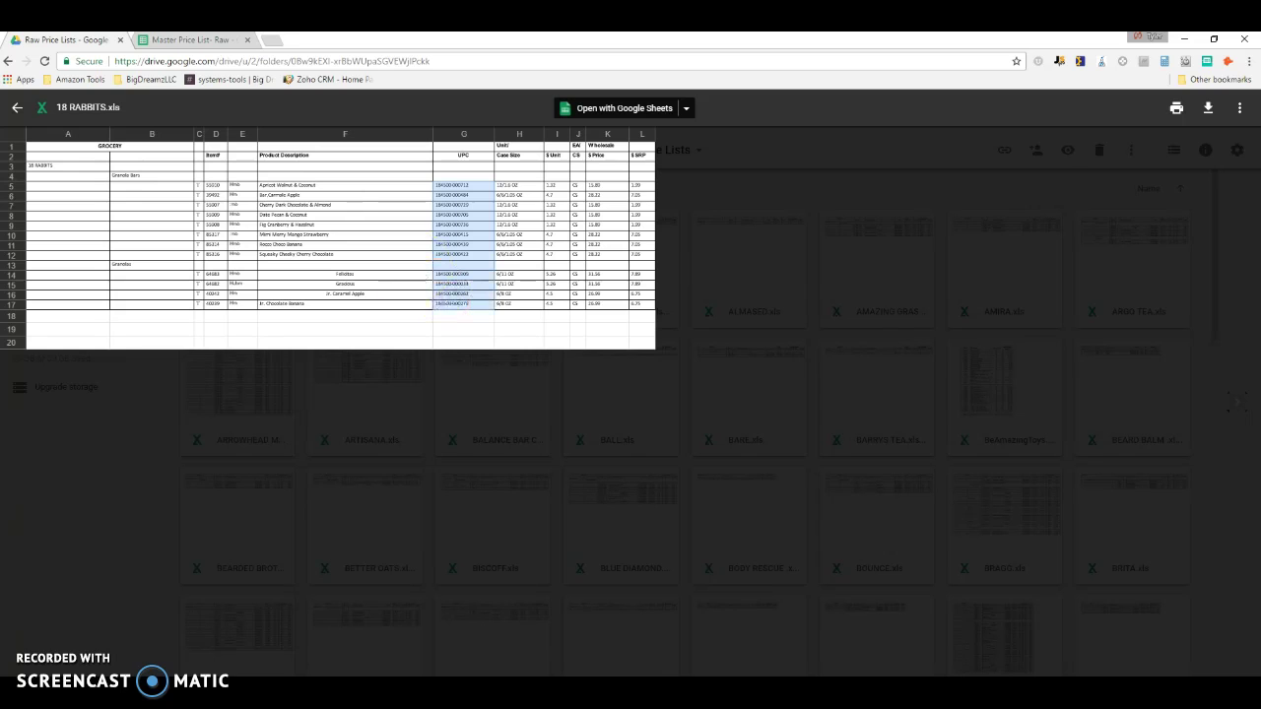
{"action": "left_click", "coordinate": [192, 40]}
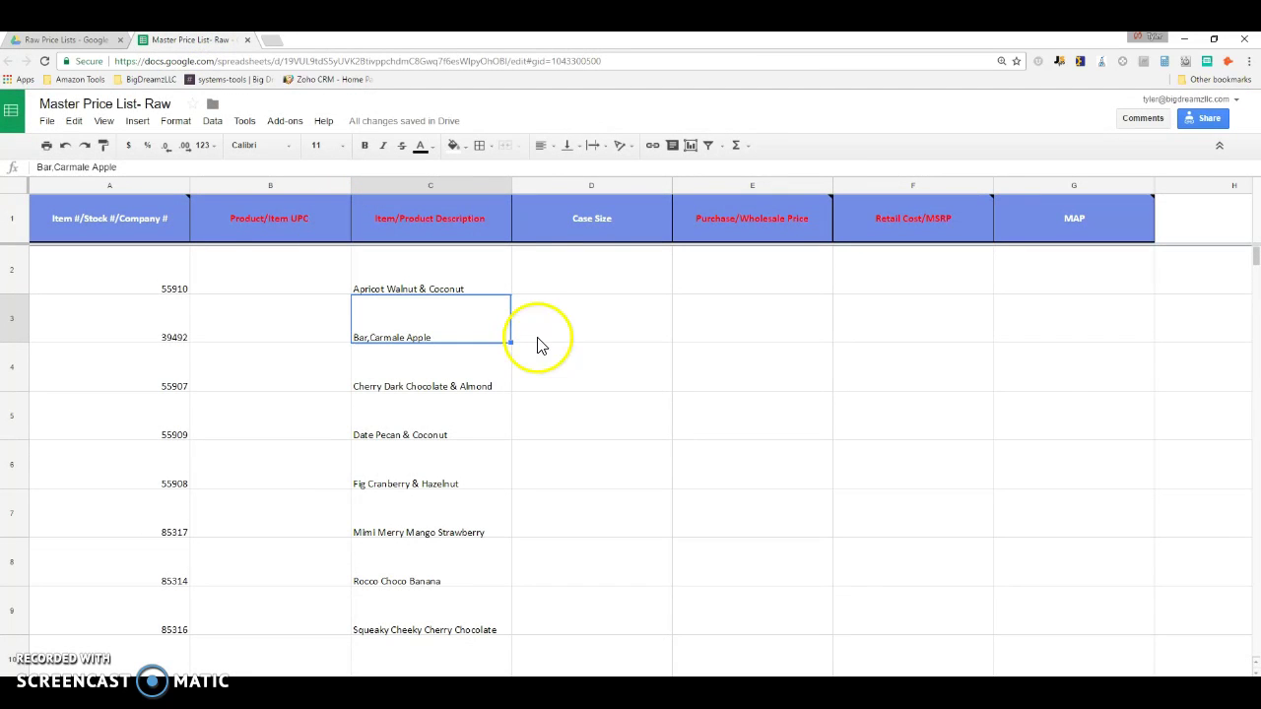
{"action": "left_click", "coordinate": [281, 276]}
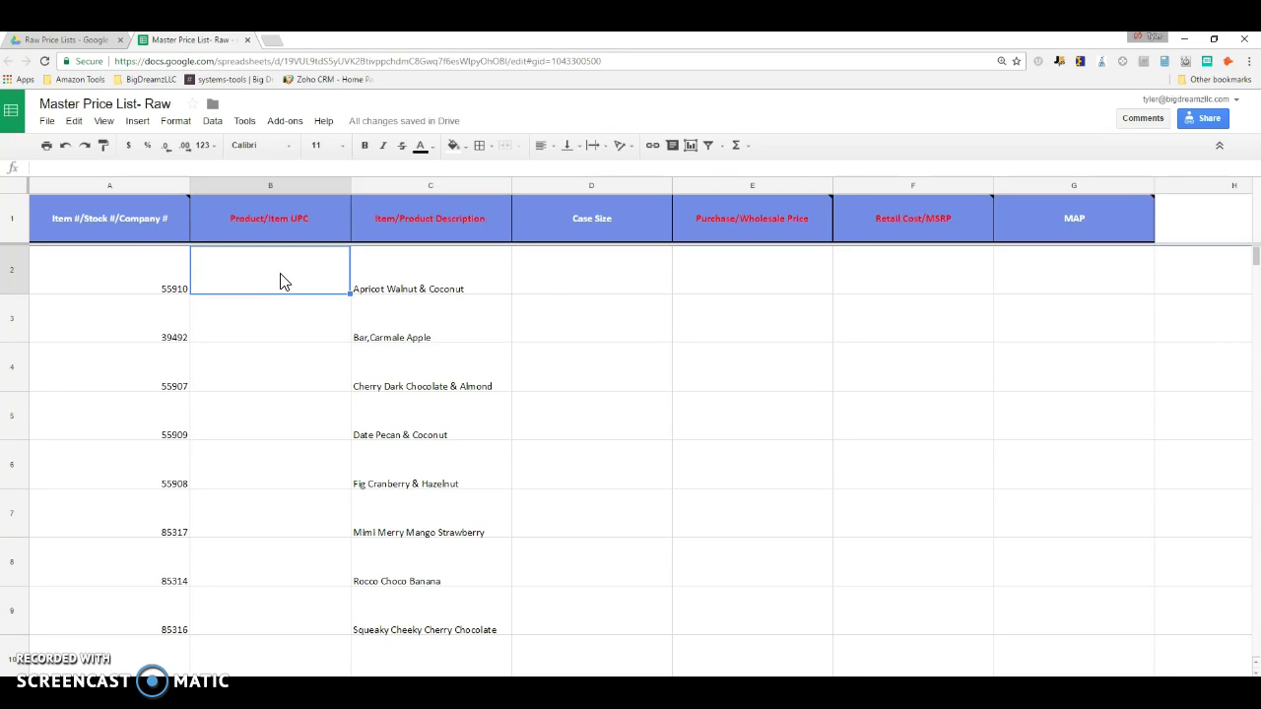
{"action": "key", "text": "ctrl+v"}
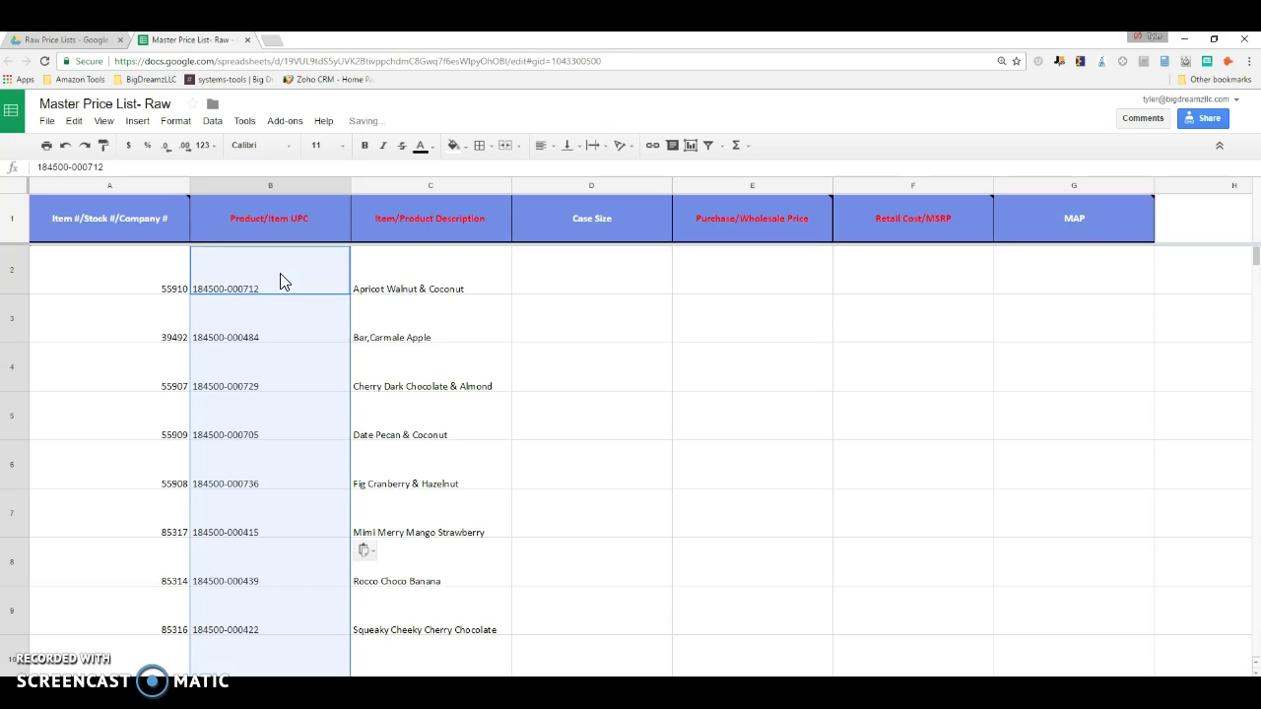
{"action": "left_click", "coordinate": [284, 282]}
{"action": "left_click", "coordinate": [304, 315]}
{"action": "left_click", "coordinate": [299, 281]}
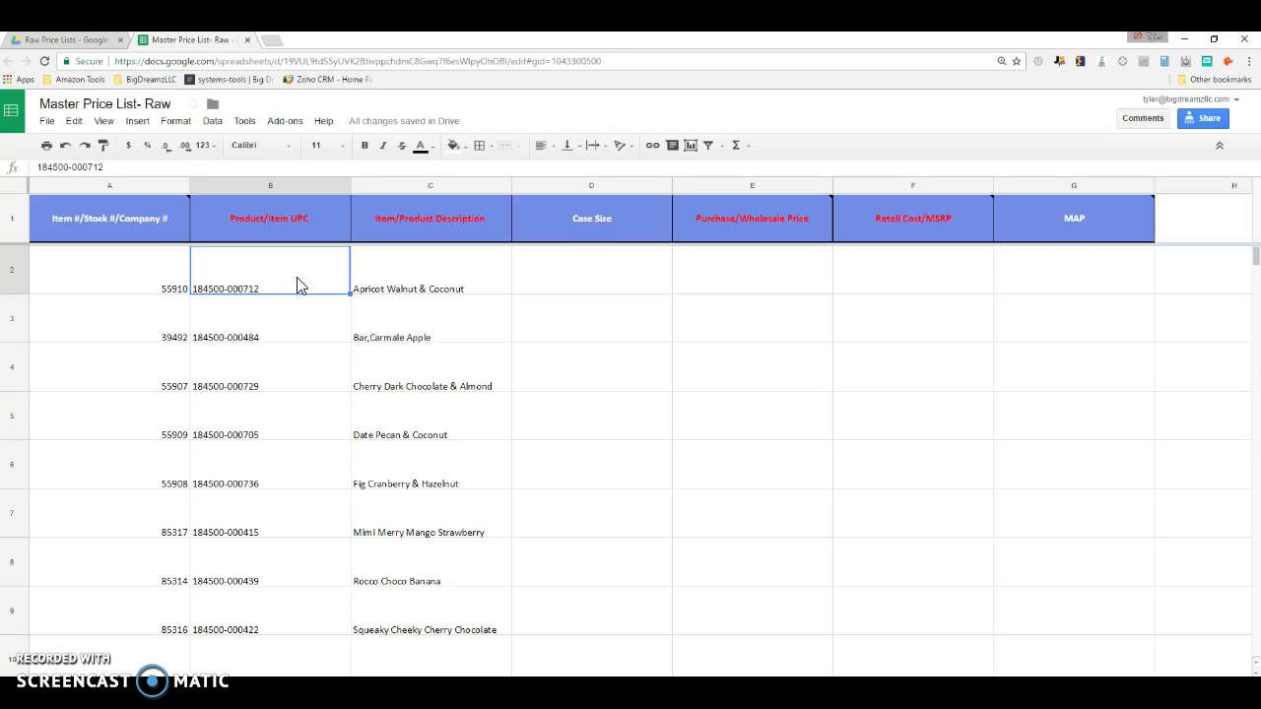
{"action": "left_click", "coordinate": [299, 315]}
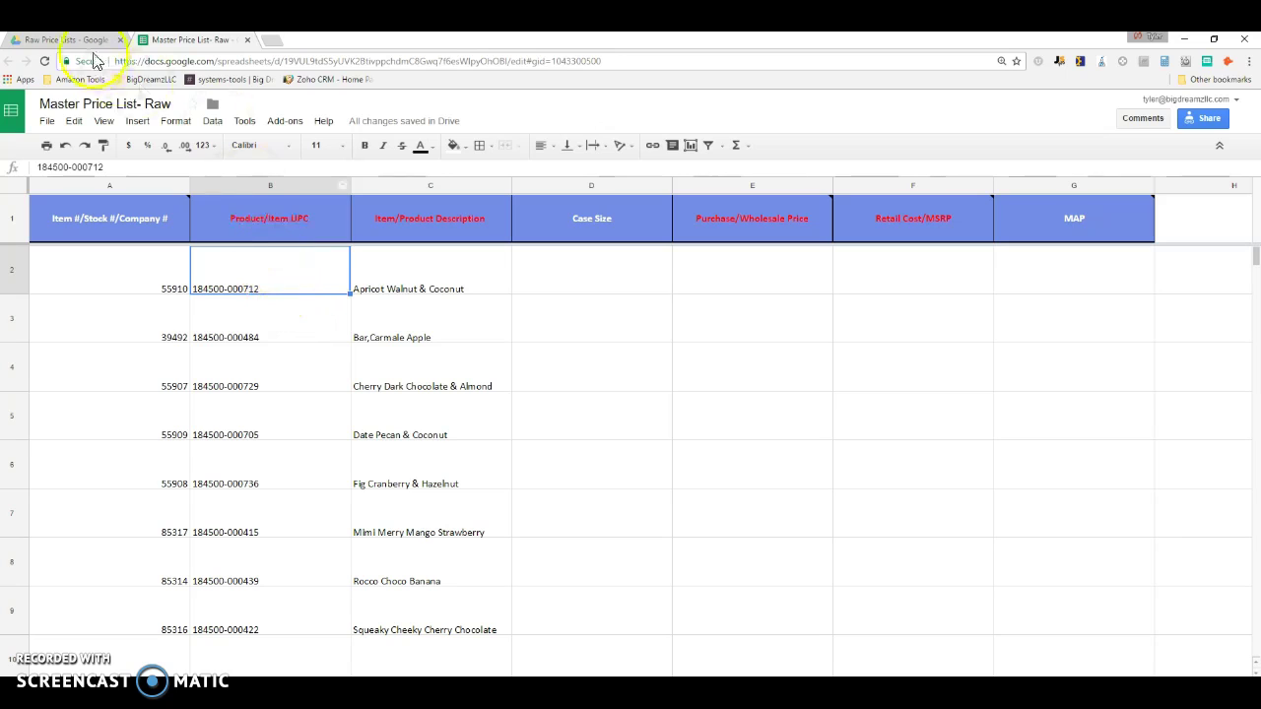
Select the case sizes in column H from row 5 of the preview, then return to the sheet.
{"action": "left_click", "coordinate": [54, 41]}
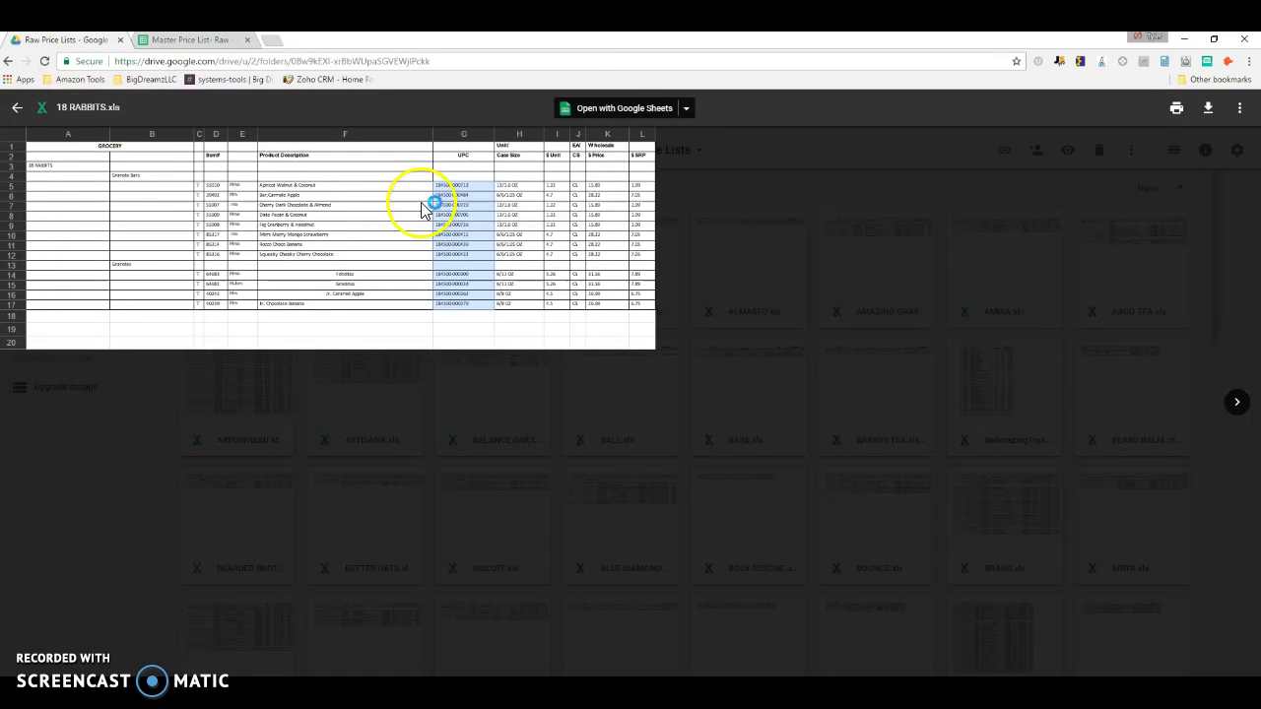
{"action": "left_click", "coordinate": [521, 187]}
{"action": "left_click_drag", "start_coordinate": [521, 187], "coordinate": [515, 304]}
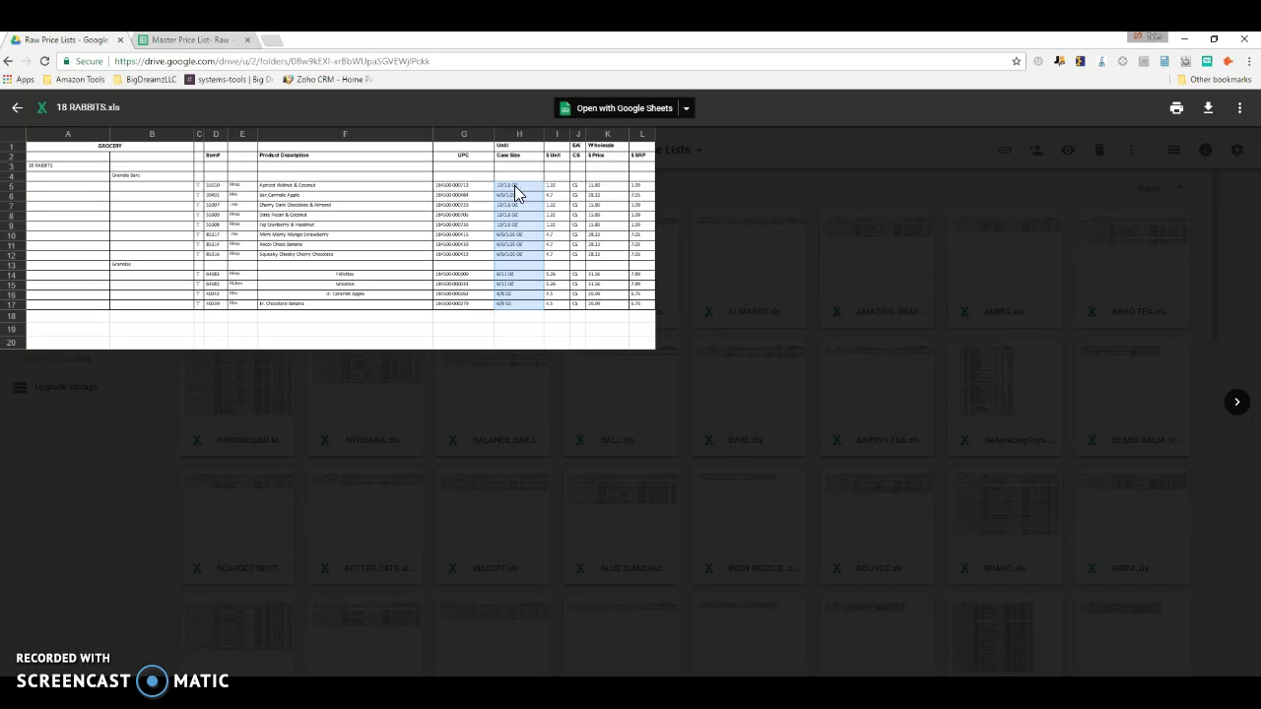
{"action": "left_click", "coordinate": [514, 185]}
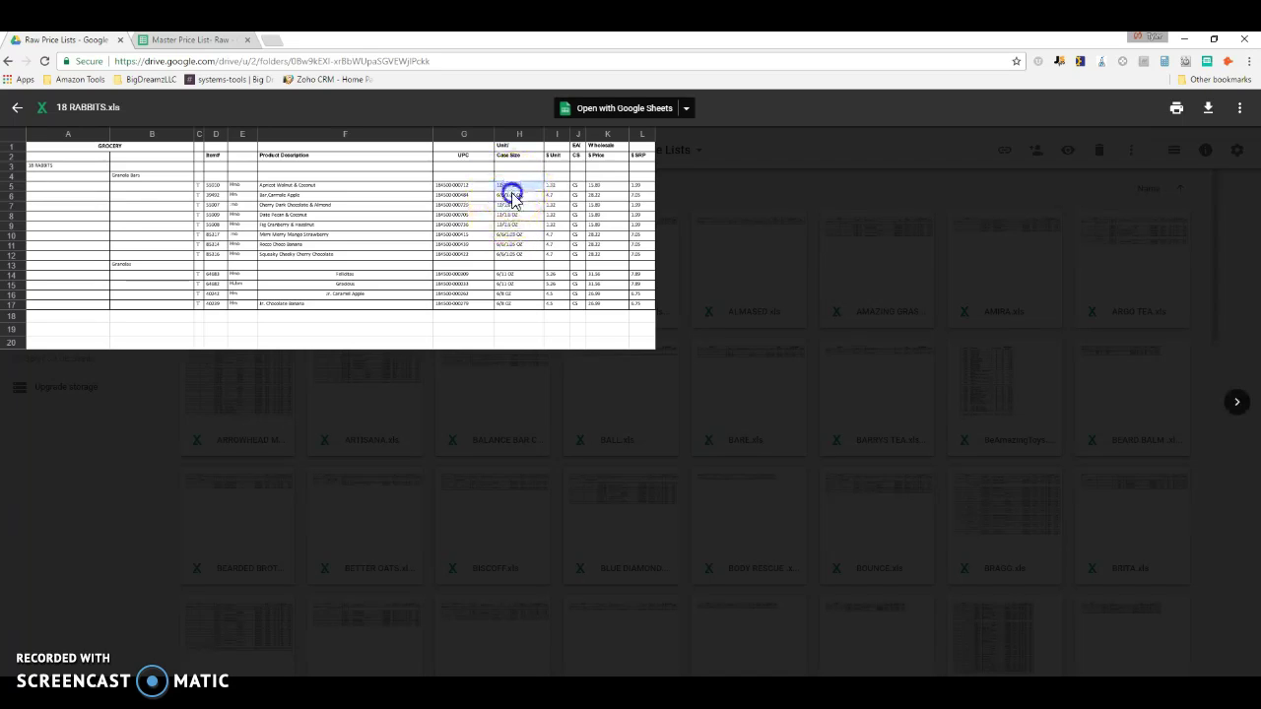
{"action": "left_click_drag", "start_coordinate": [513, 186], "coordinate": [511, 306]}
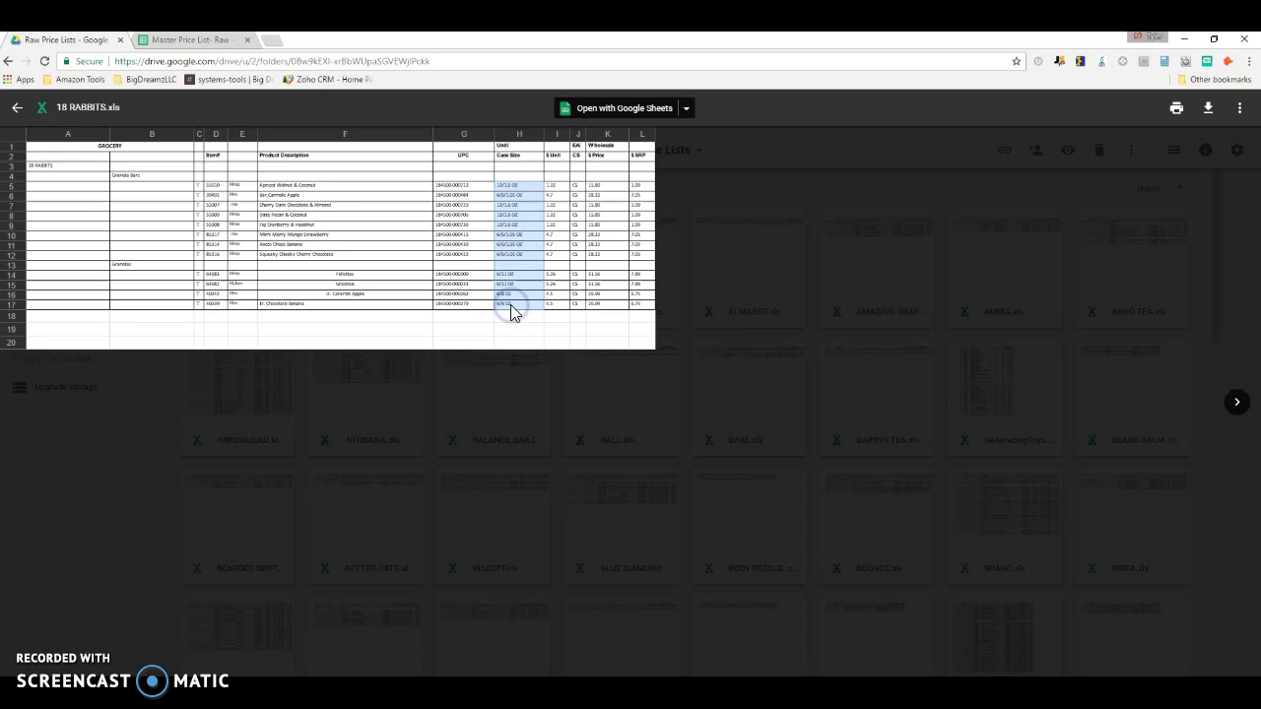
{"action": "left_click", "coordinate": [225, 40]}
Paste case sizes such as 12/1.6 OZ into column D from D2.
{"action": "left_click", "coordinate": [605, 286]}
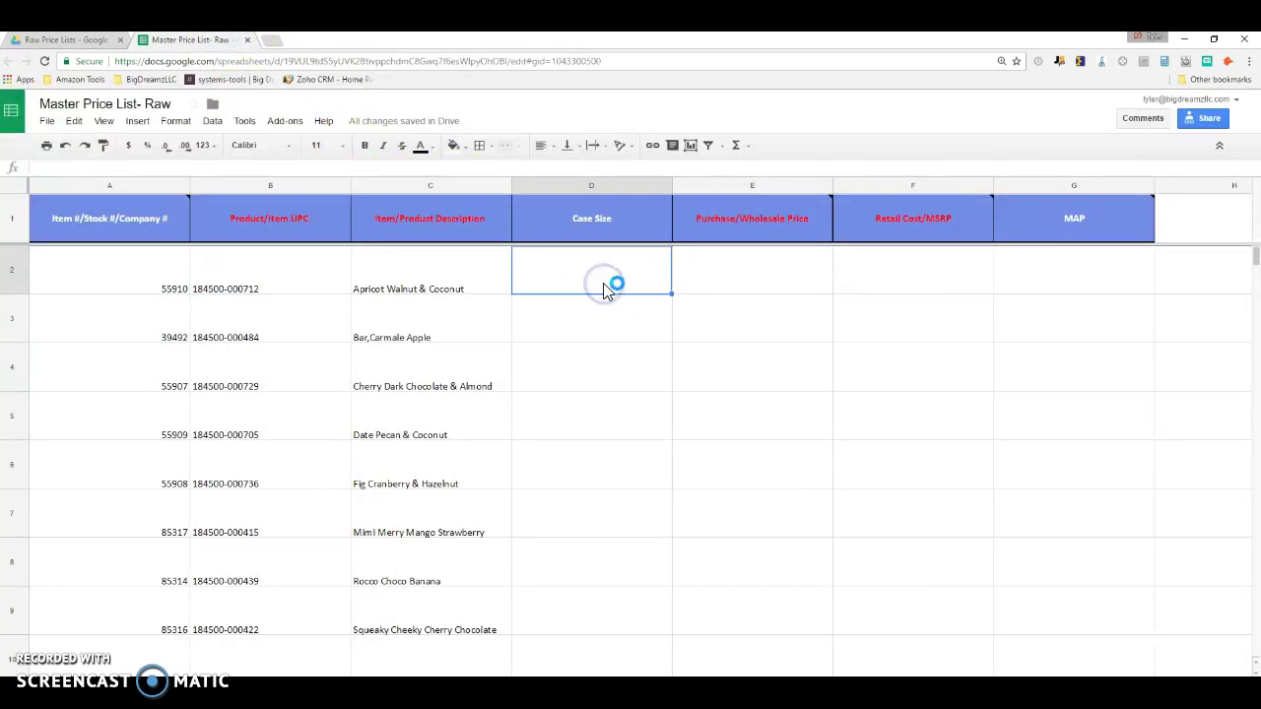
{"action": "key", "text": "ctrl+v"}
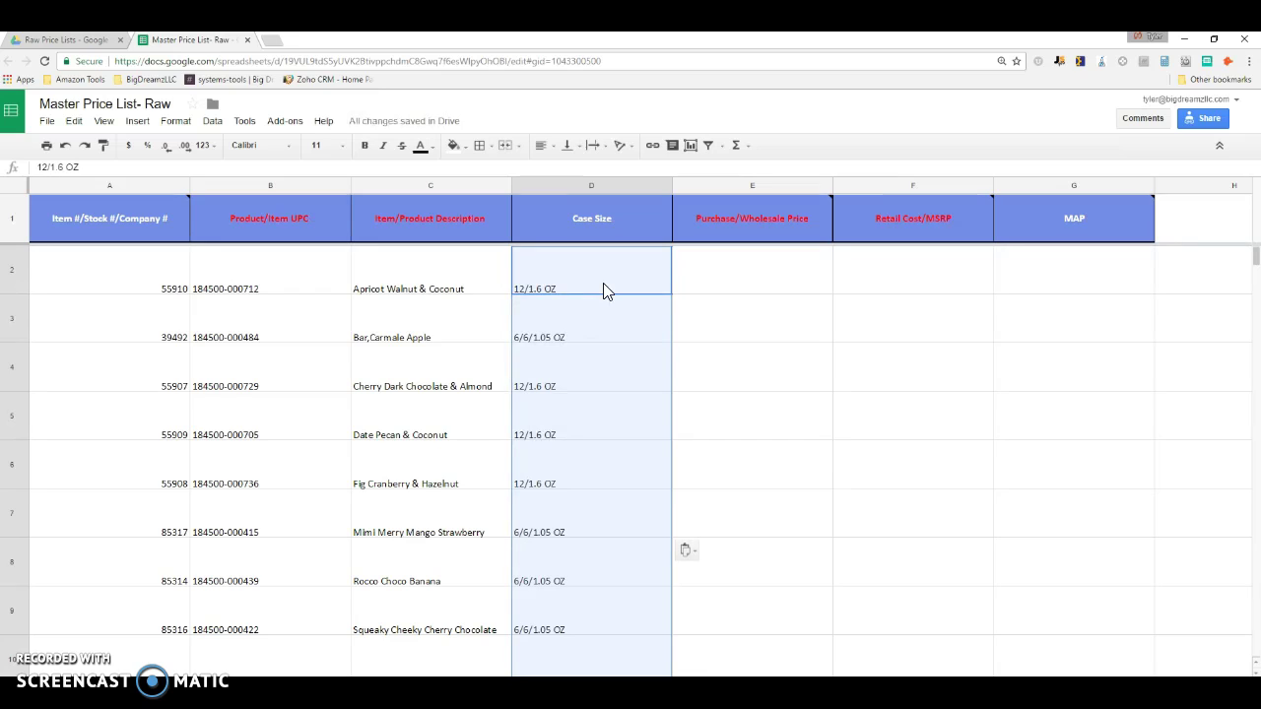
{"action": "left_click", "coordinate": [756, 281]}
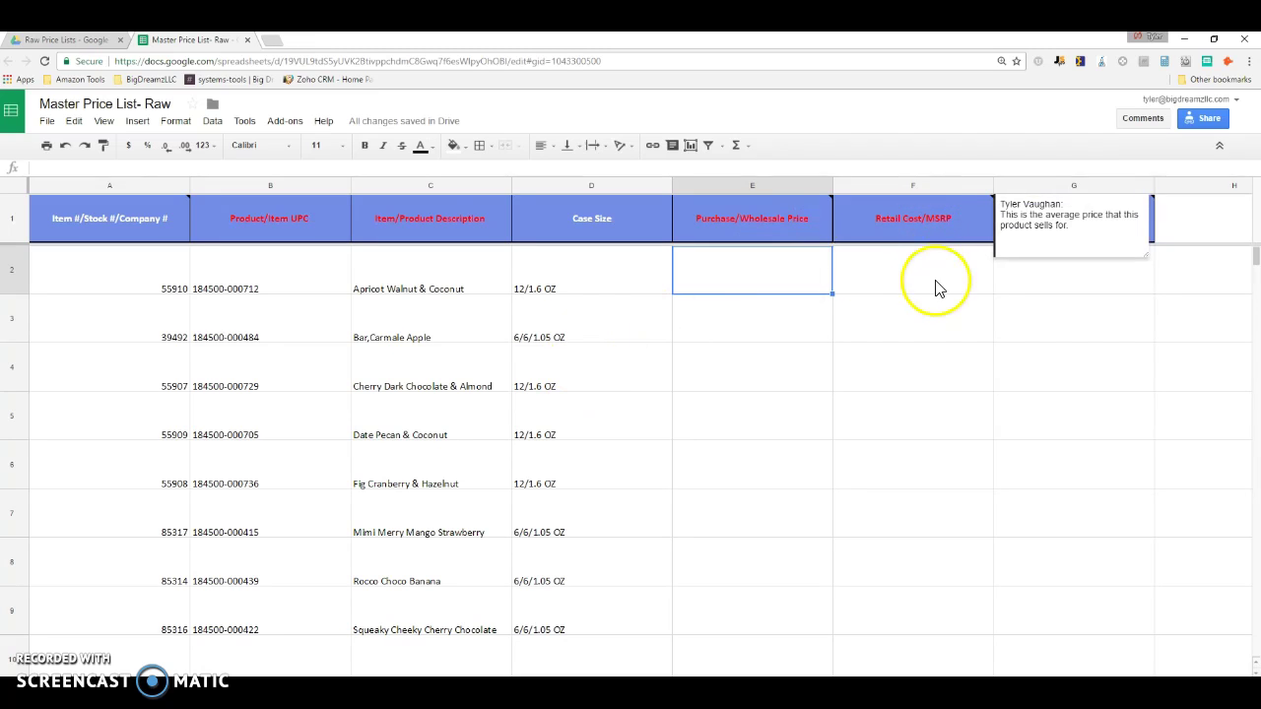
Compare the $ Unit and $ Price columns in the preview by selecting each.
{"action": "left_click", "coordinate": [78, 42]}
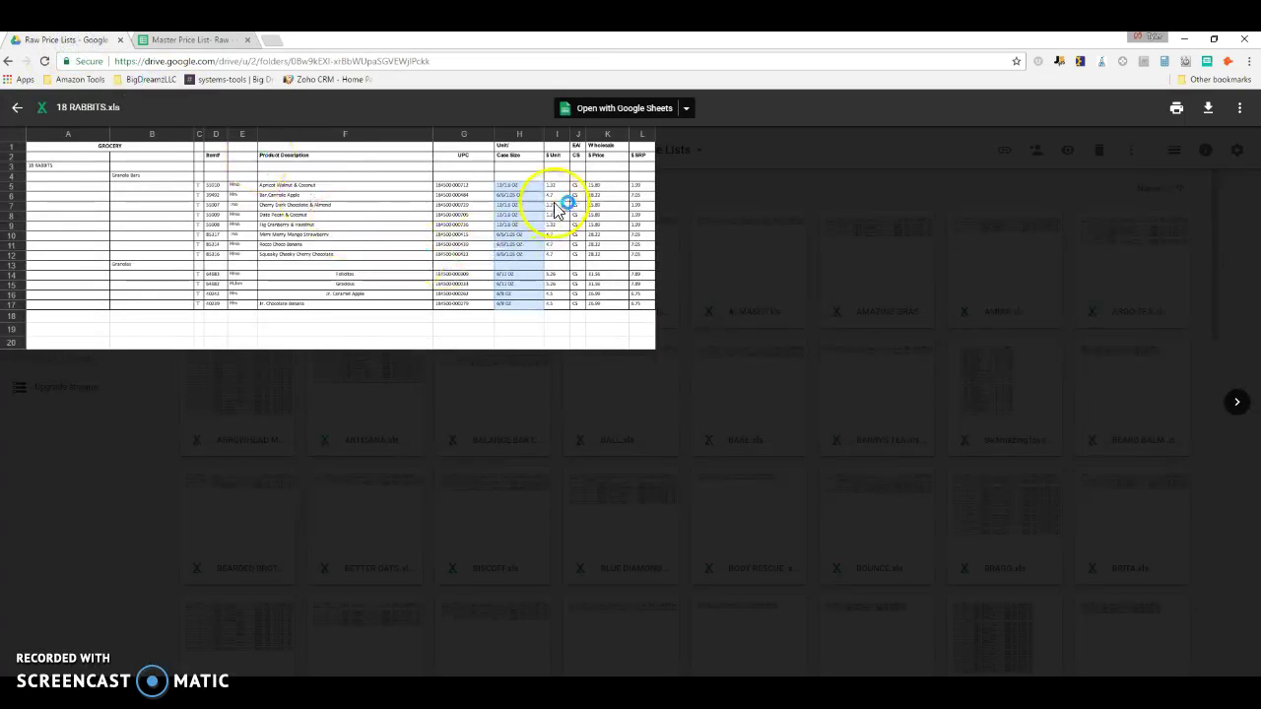
{"action": "left_click", "coordinate": [553, 186]}
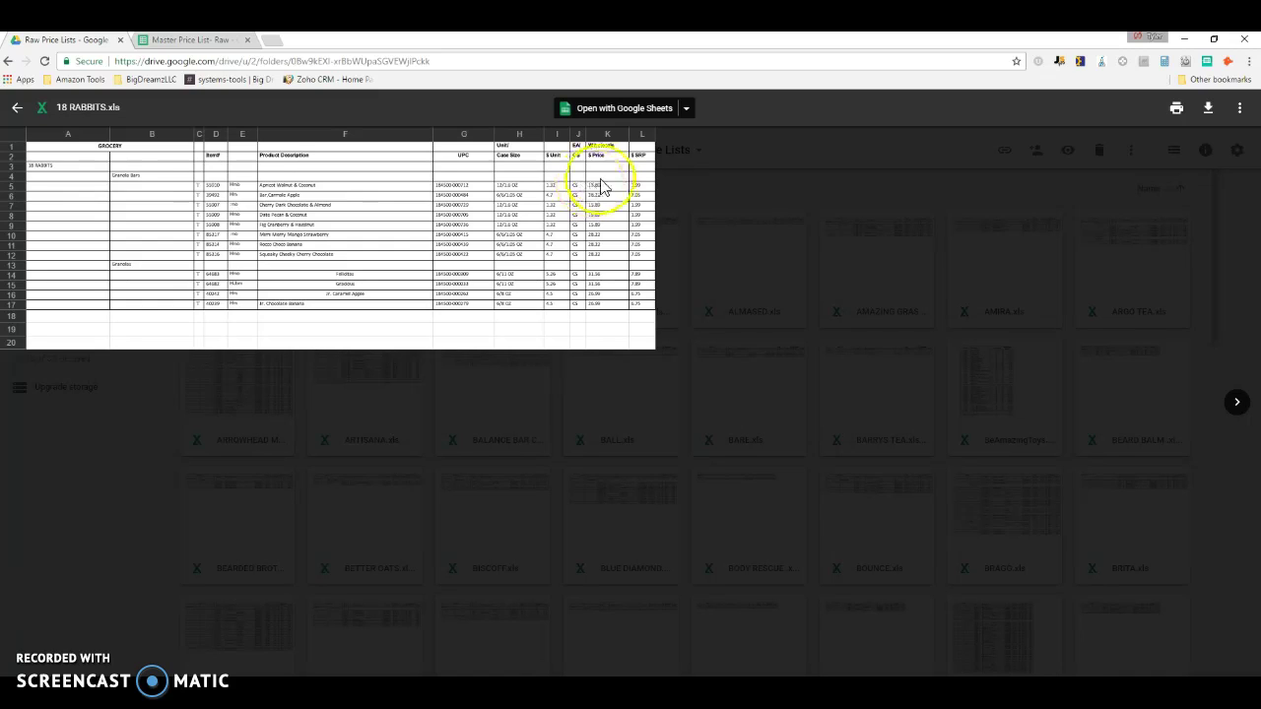
{"action": "left_click", "coordinate": [602, 188]}
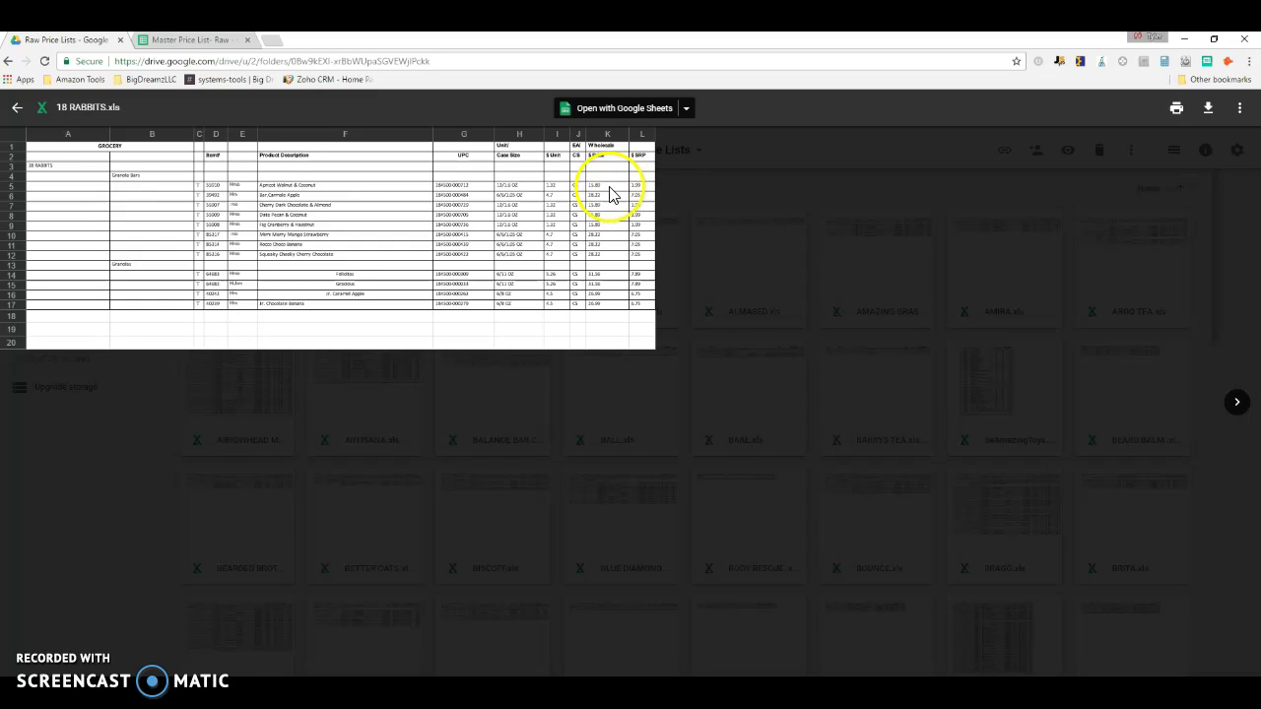
{"action": "left_click_drag", "start_coordinate": [556, 157], "coordinate": [550, 308]}
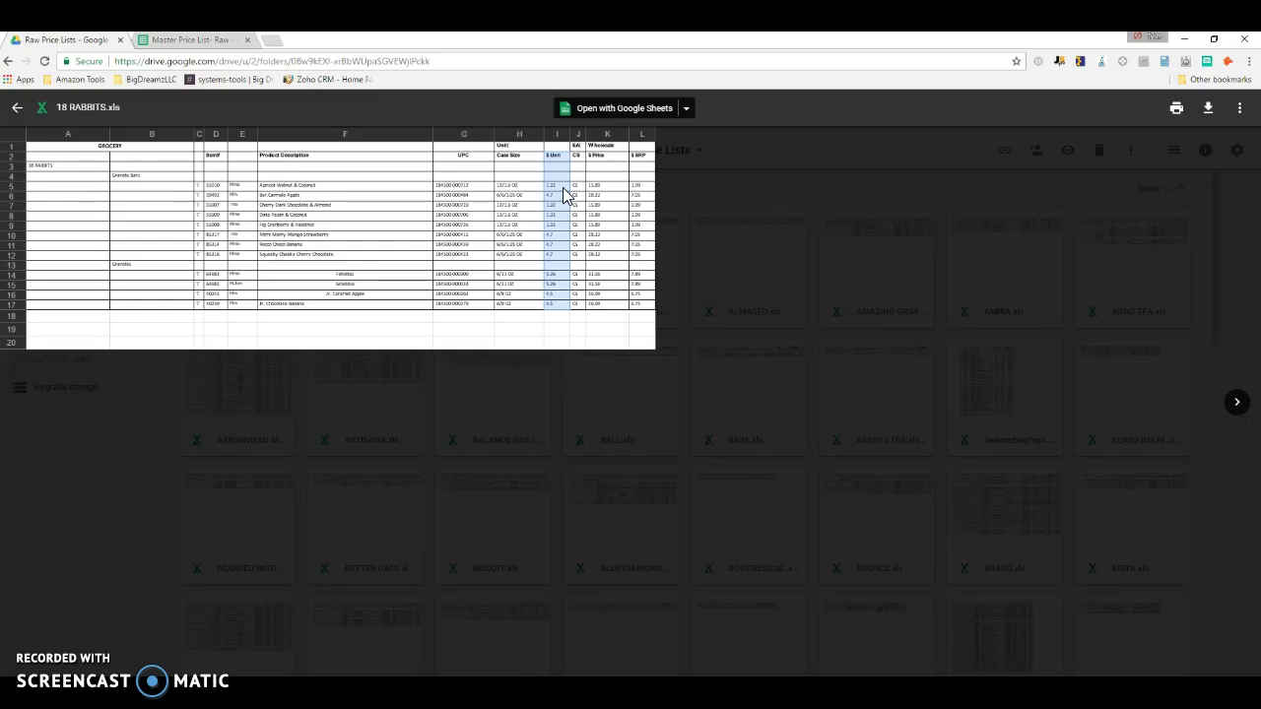
{"action": "left_click_drag", "start_coordinate": [606, 155], "coordinate": [604, 305]}
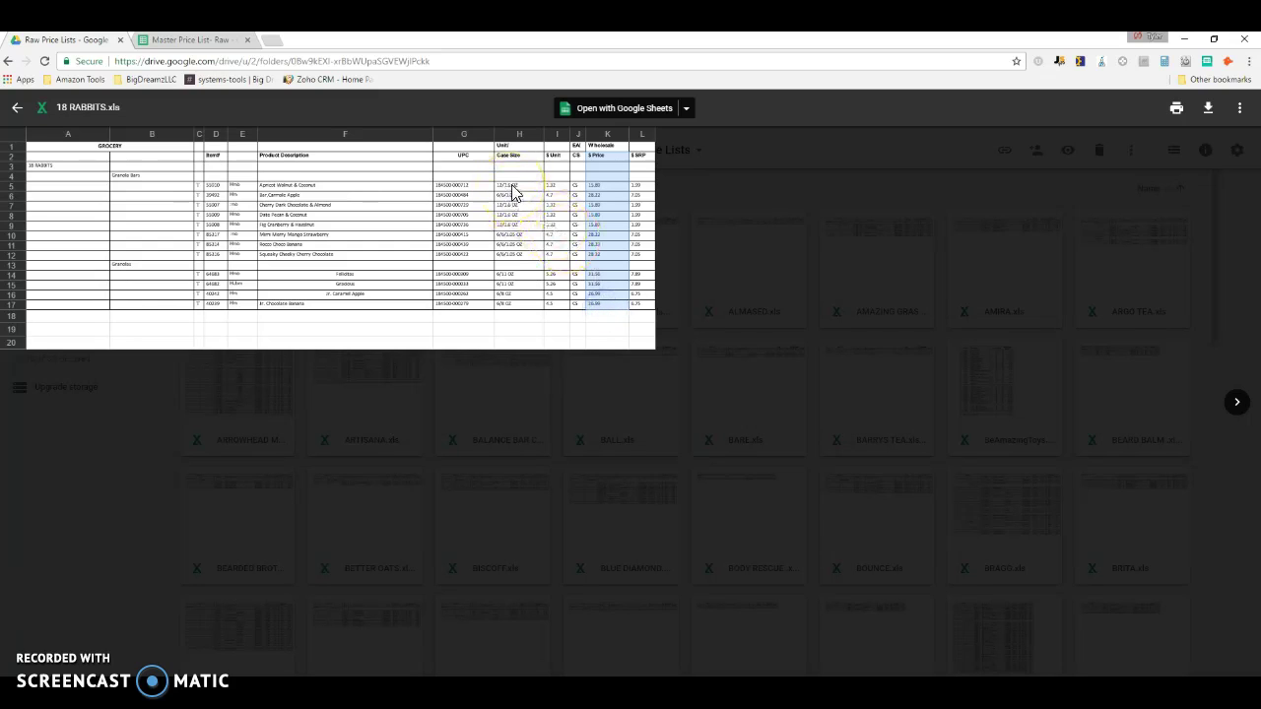
{"action": "left_click", "coordinate": [548, 189]}
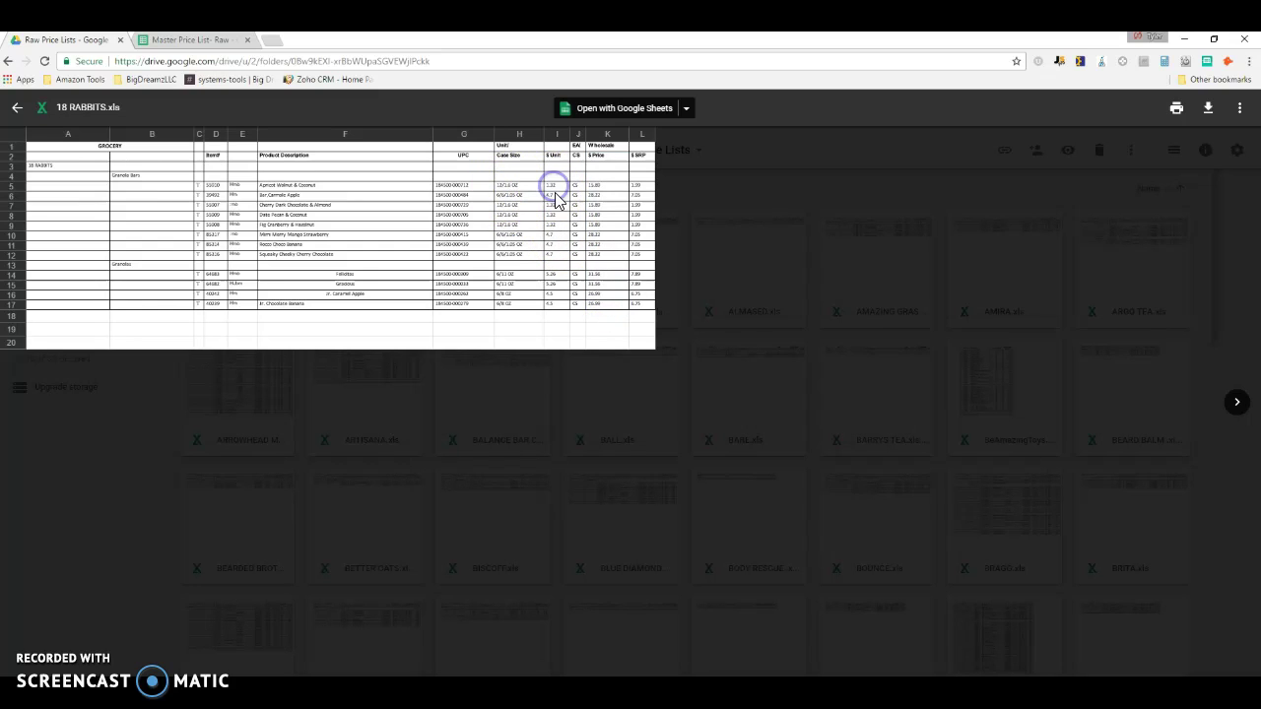
{"action": "left_click_drag", "start_coordinate": [556, 193], "coordinate": [549, 314]}
Select the MSRP prices in column L, rows 5–17, such as 2.29 and 7.25.
{"action": "left_click", "coordinate": [641, 193]}
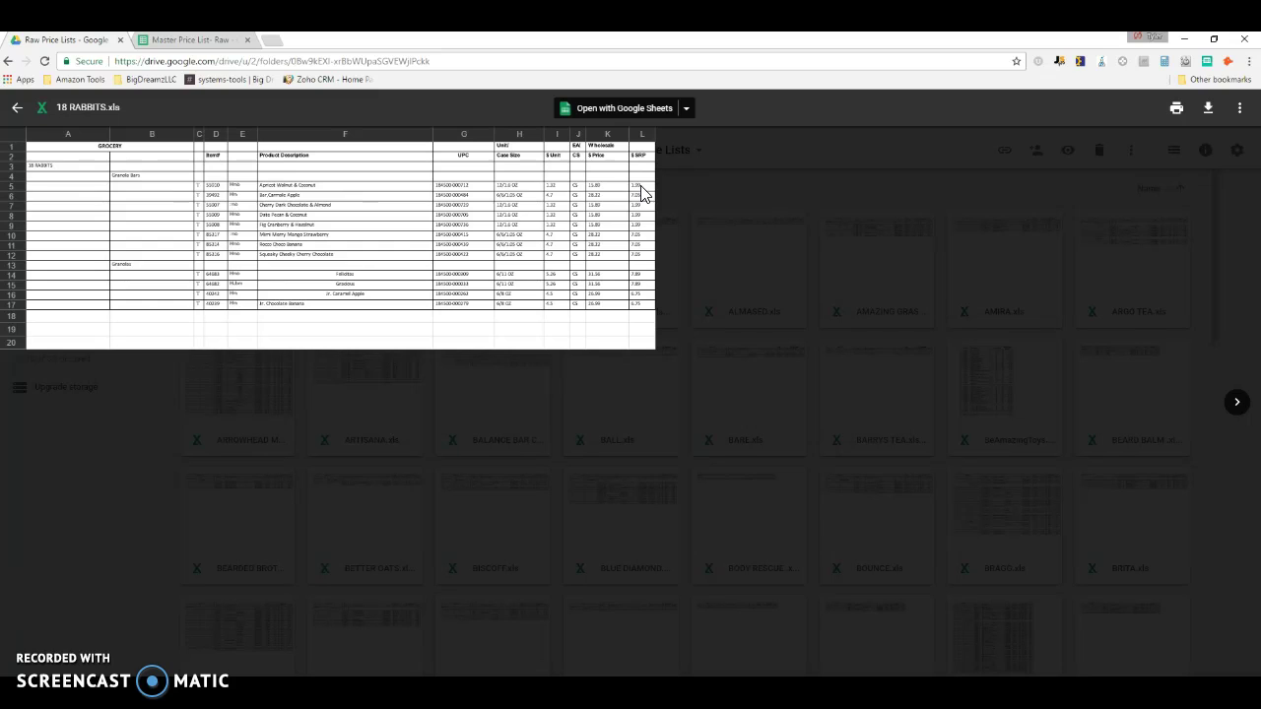
{"action": "left_click_drag", "start_coordinate": [642, 191], "coordinate": [640, 305]}
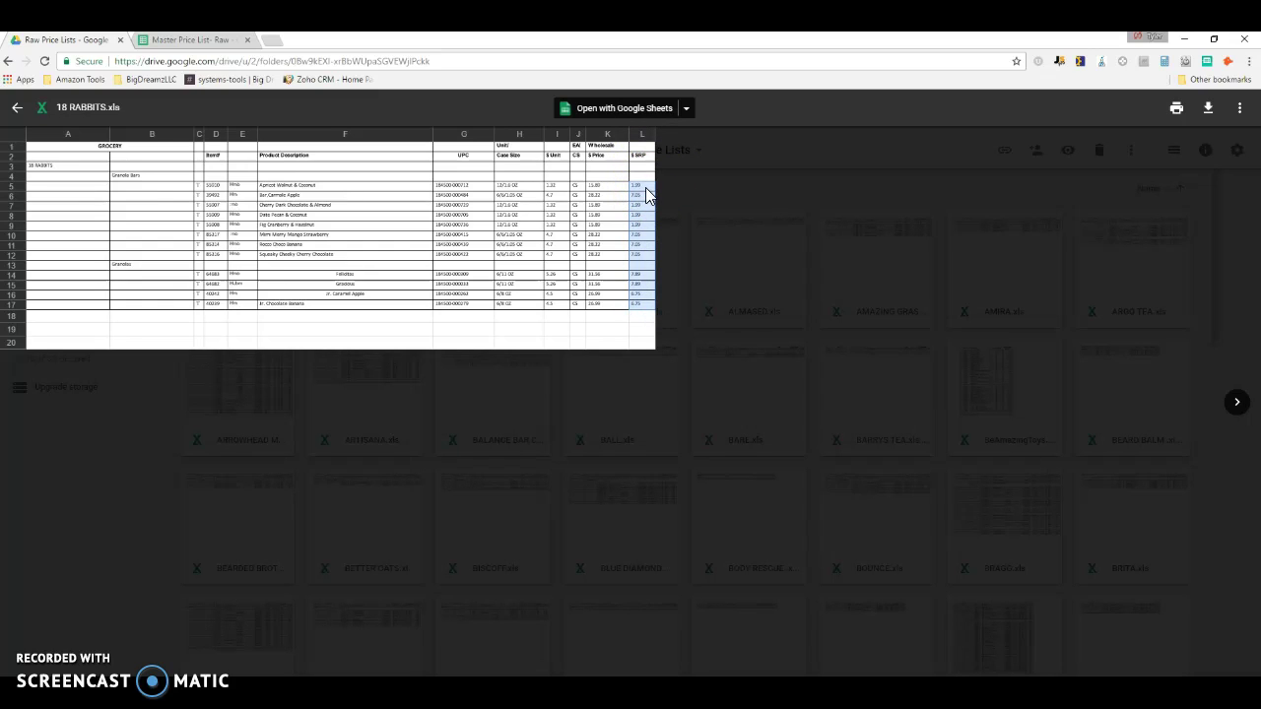
{"action": "left_click_drag", "start_coordinate": [644, 194], "coordinate": [555, 194]}
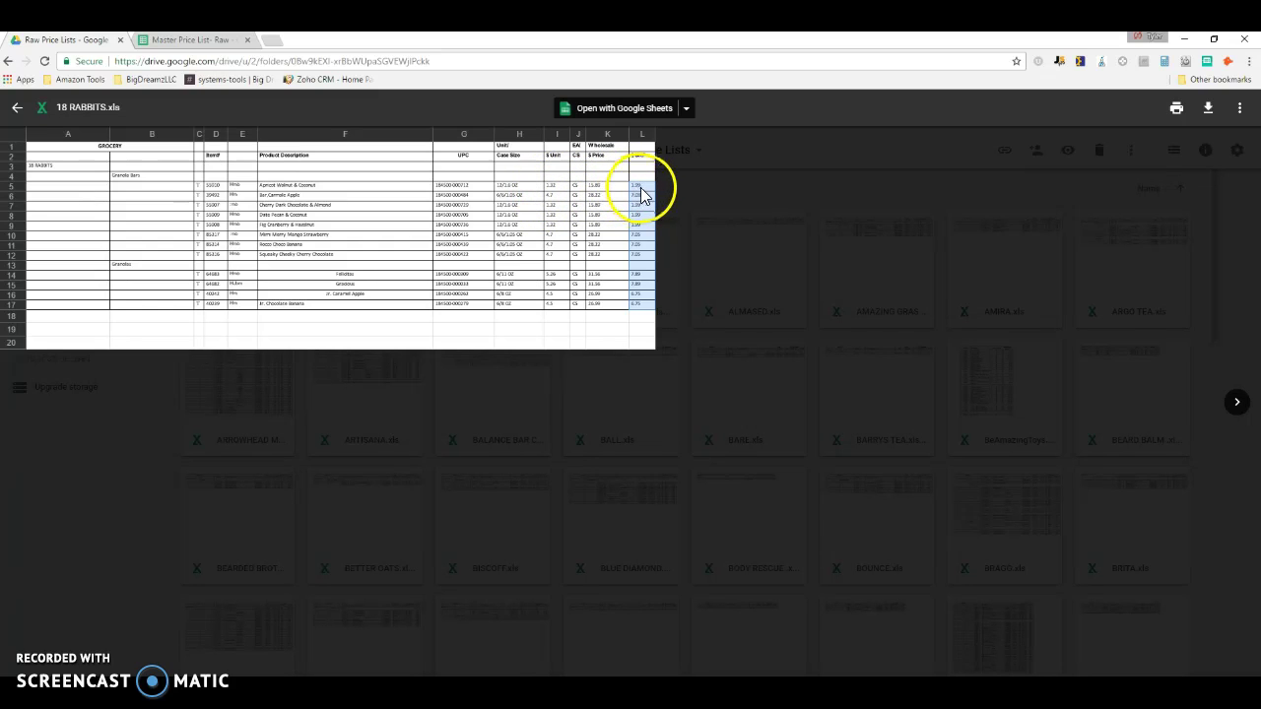
{"action": "left_click_drag", "start_coordinate": [642, 194], "coordinate": [645, 309]}
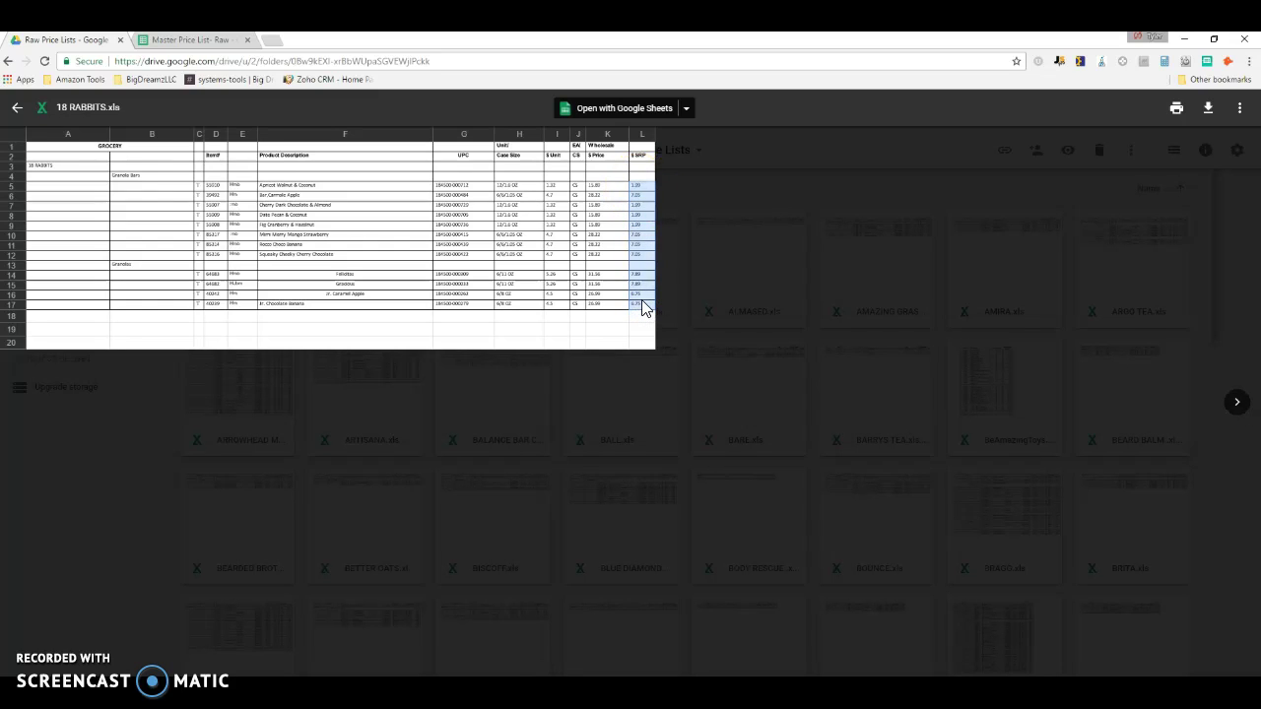
Paste the copied 18 Rabbits MSRP prices ($1.99, $7.05…) into column F from F2 on the Master Price List.
{"action": "left_click", "coordinate": [204, 42]}
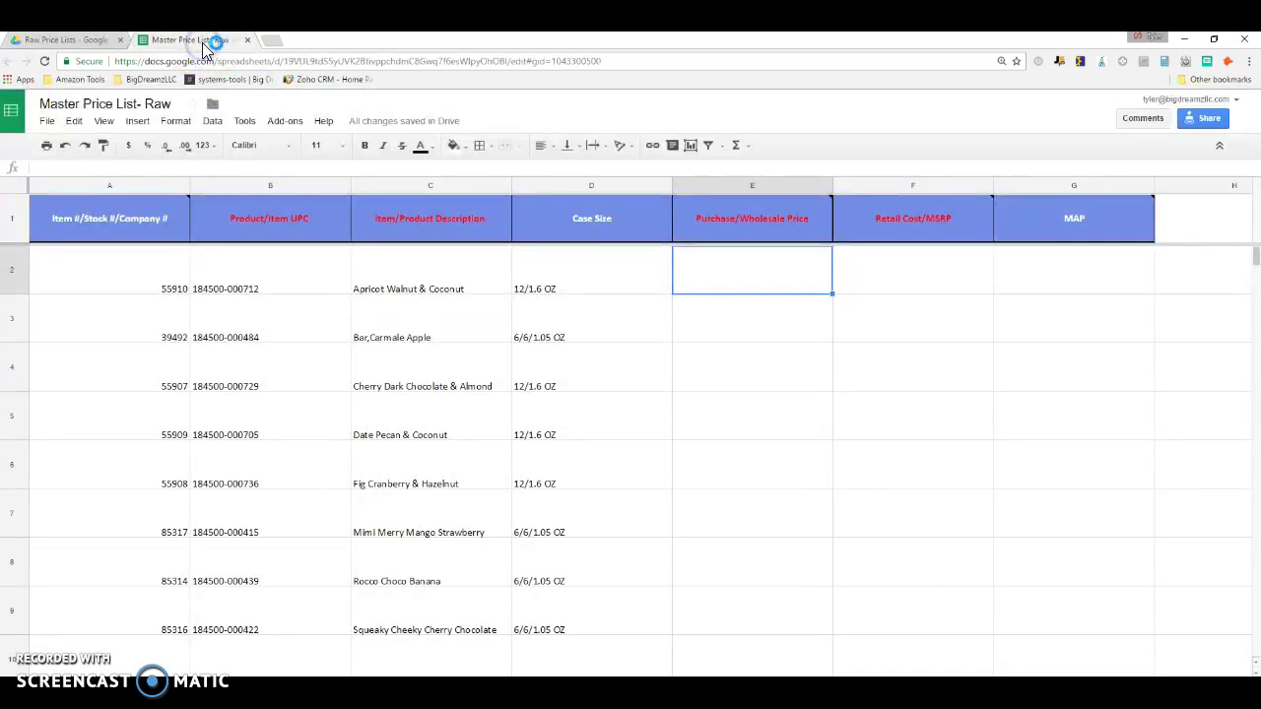
{"action": "left_click", "coordinate": [908, 272]}
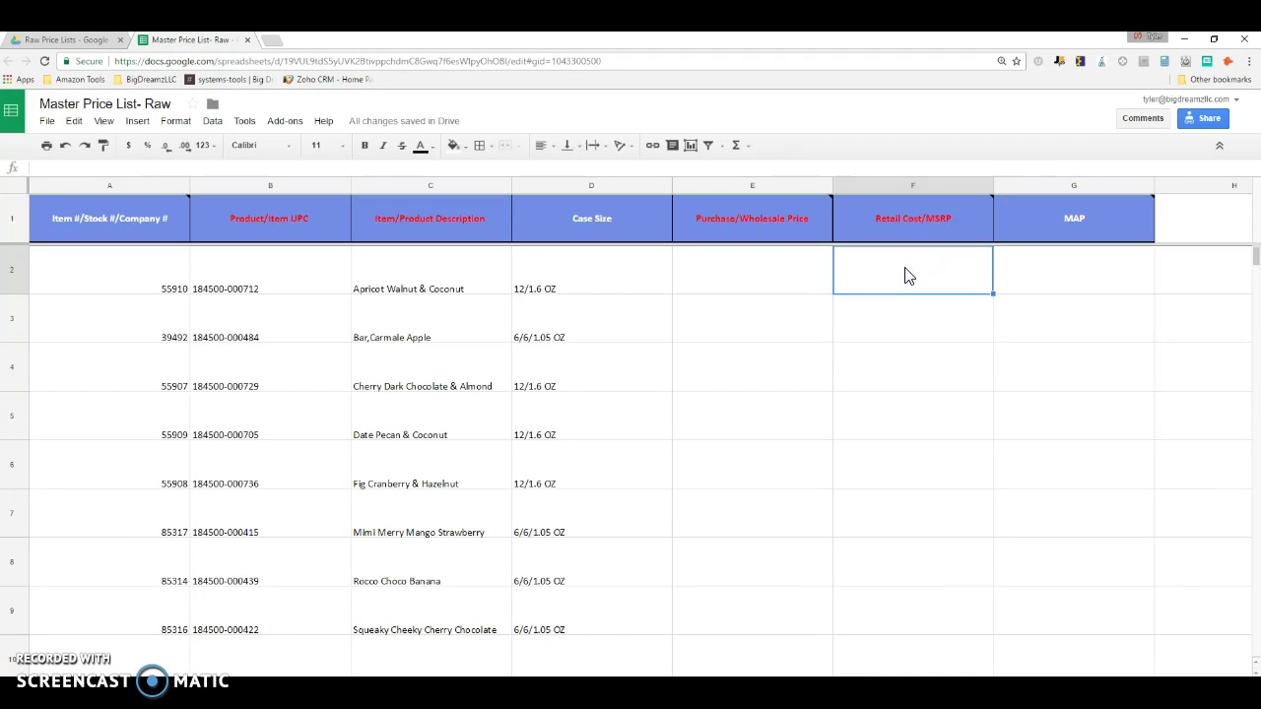
{"action": "key", "text": "ctrl+v"}
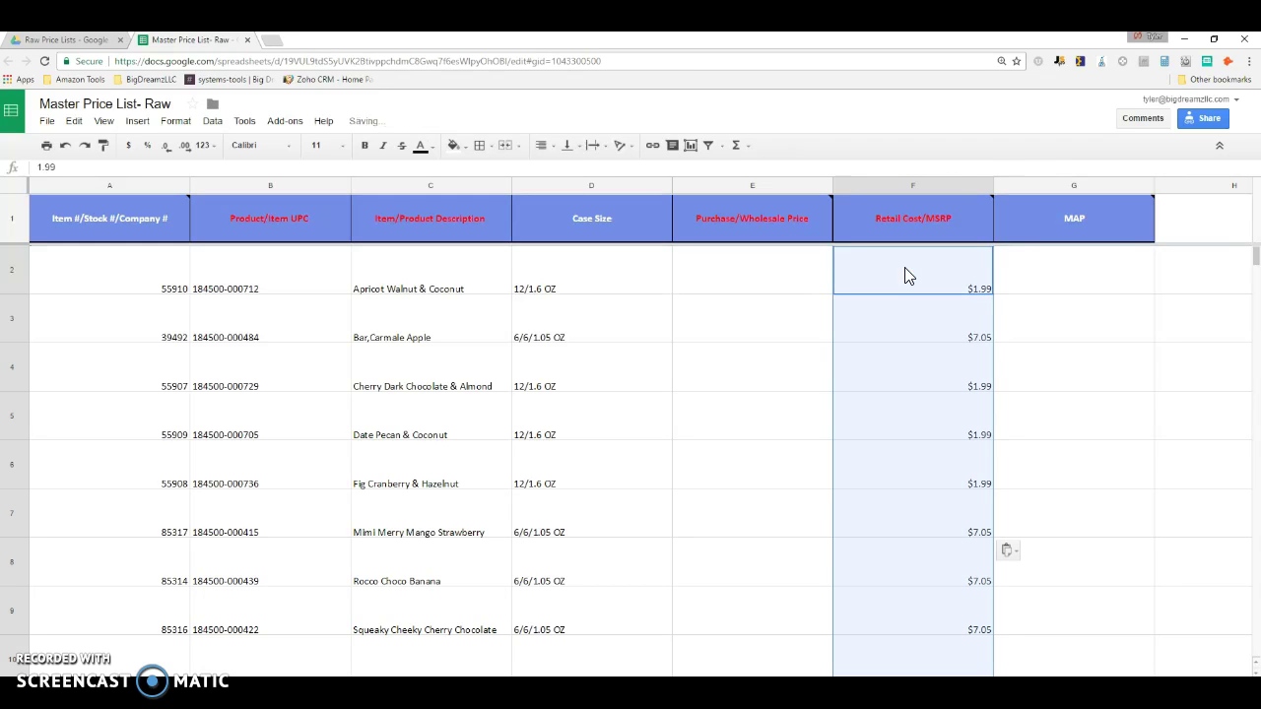
{"action": "left_click", "coordinate": [1025, 333]}
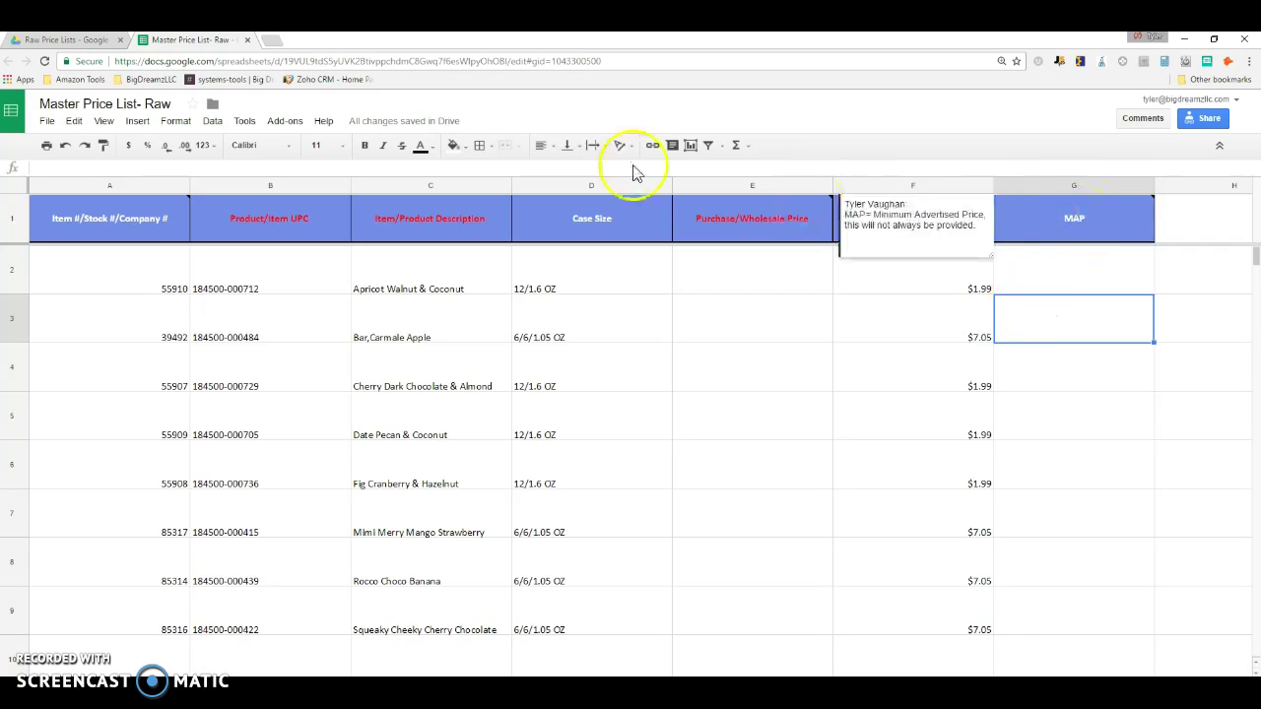
Copy the first item's UPC from cell G5 of the 18 RABBITS price list, then start a new browser tab.
{"action": "left_click", "coordinate": [83, 44]}
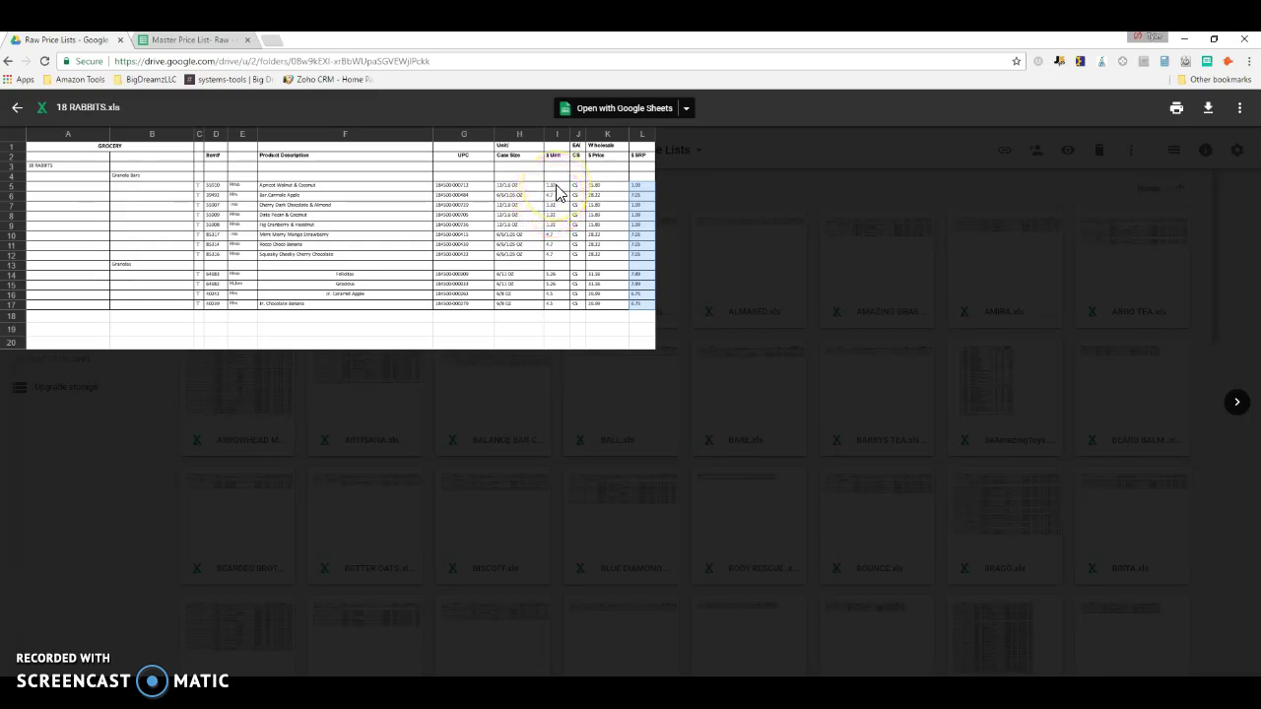
{"action": "left_click", "coordinate": [465, 186]}
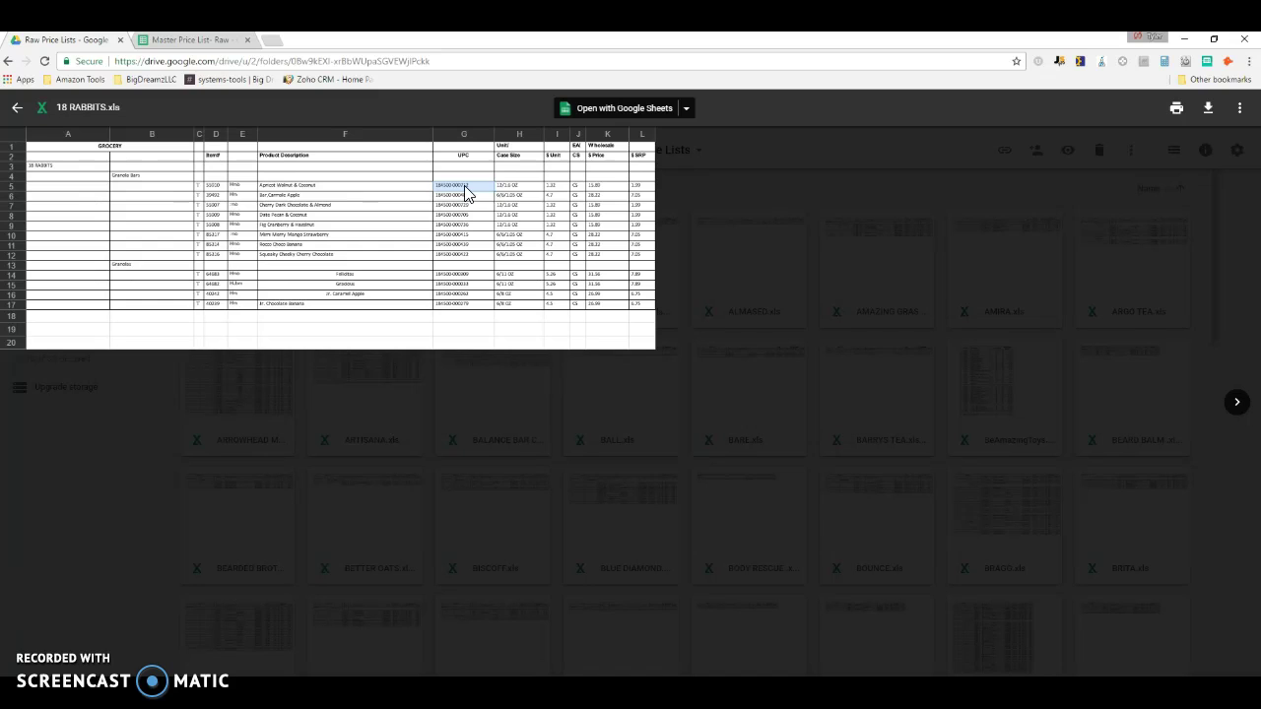
{"action": "left_click", "coordinate": [271, 44]}
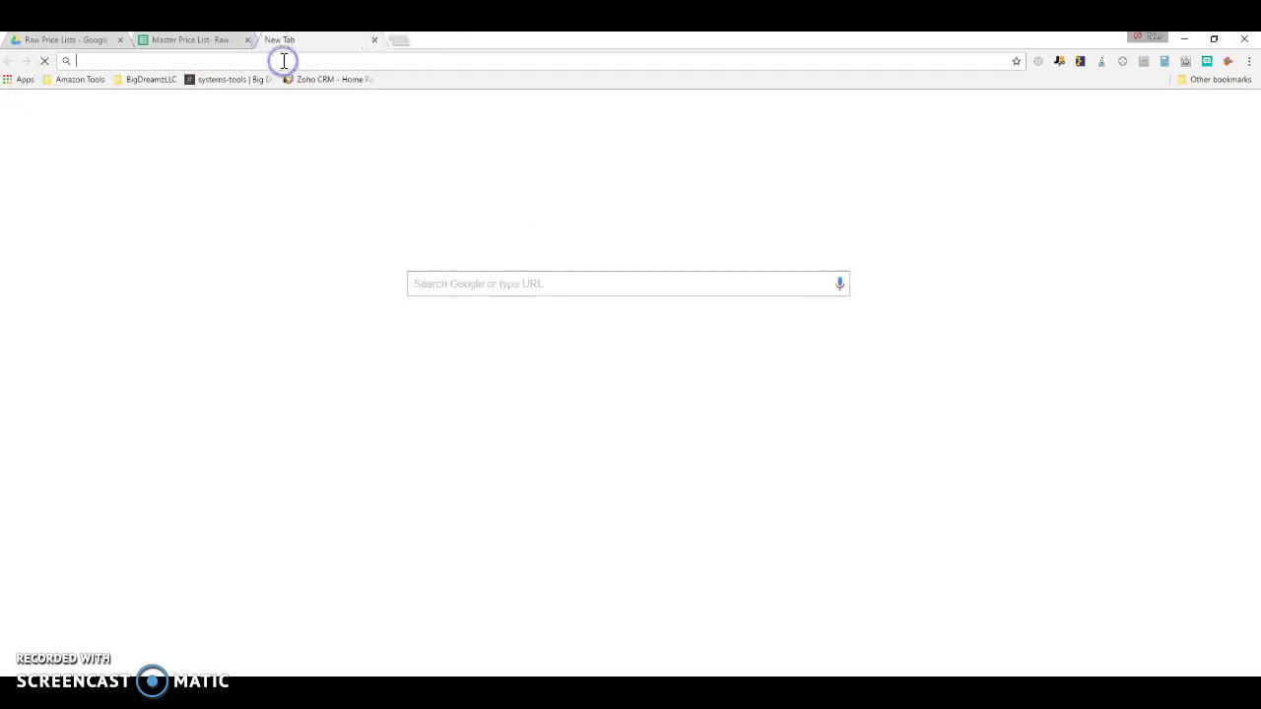
{"action": "type", "text": "www."}
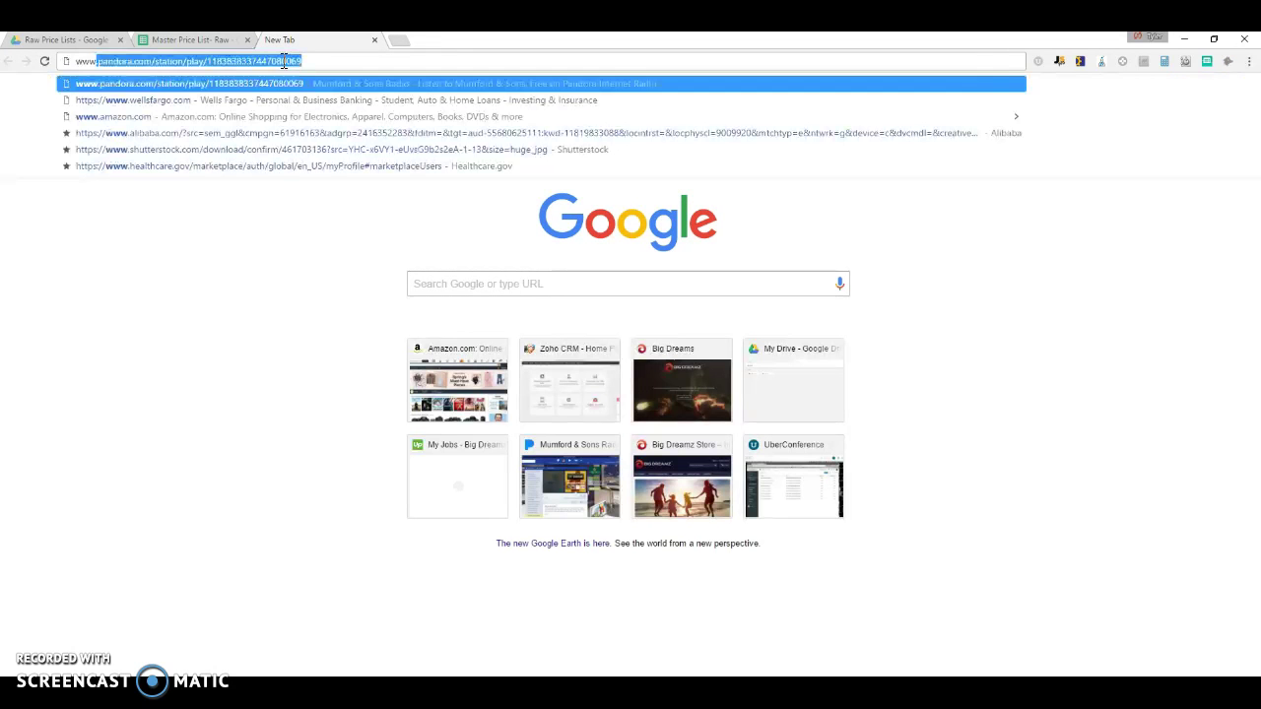
{"action": "type", "text": "amazon.com"}
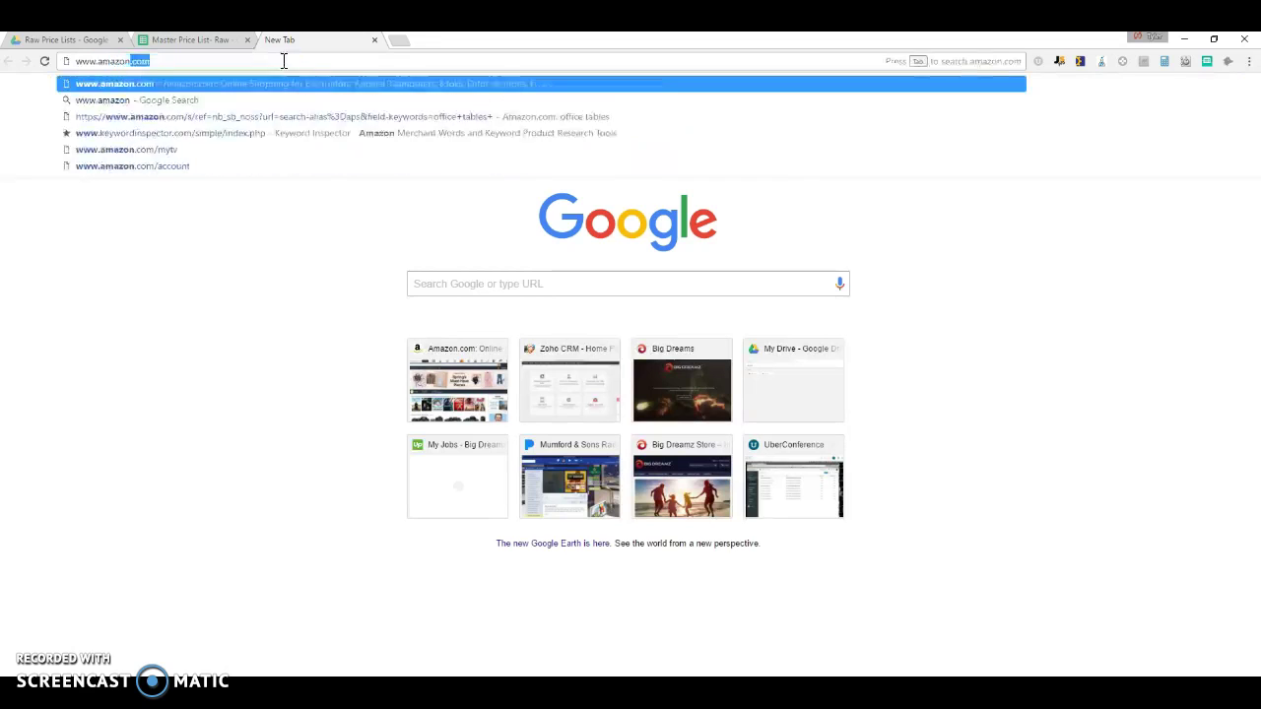
{"action": "key", "text": "Return"}
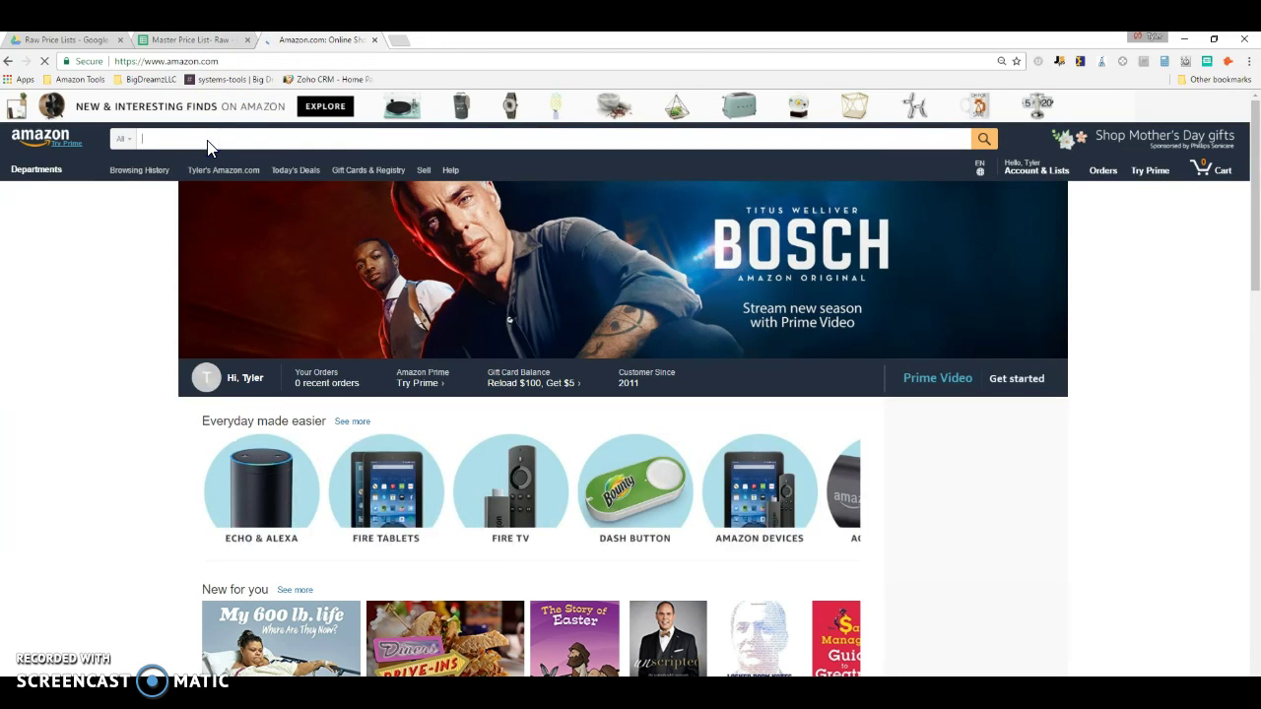
{"action": "left_click", "coordinate": [234, 154]}
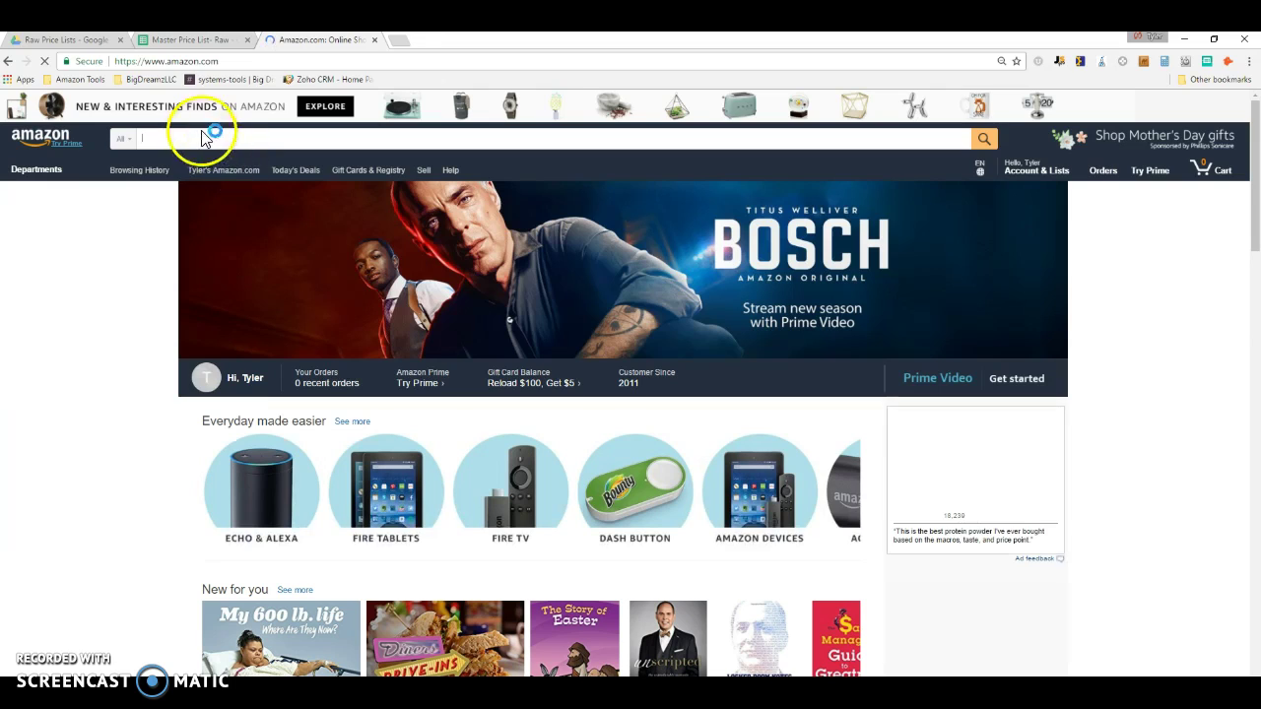
{"action": "left_click", "coordinate": [209, 140]}
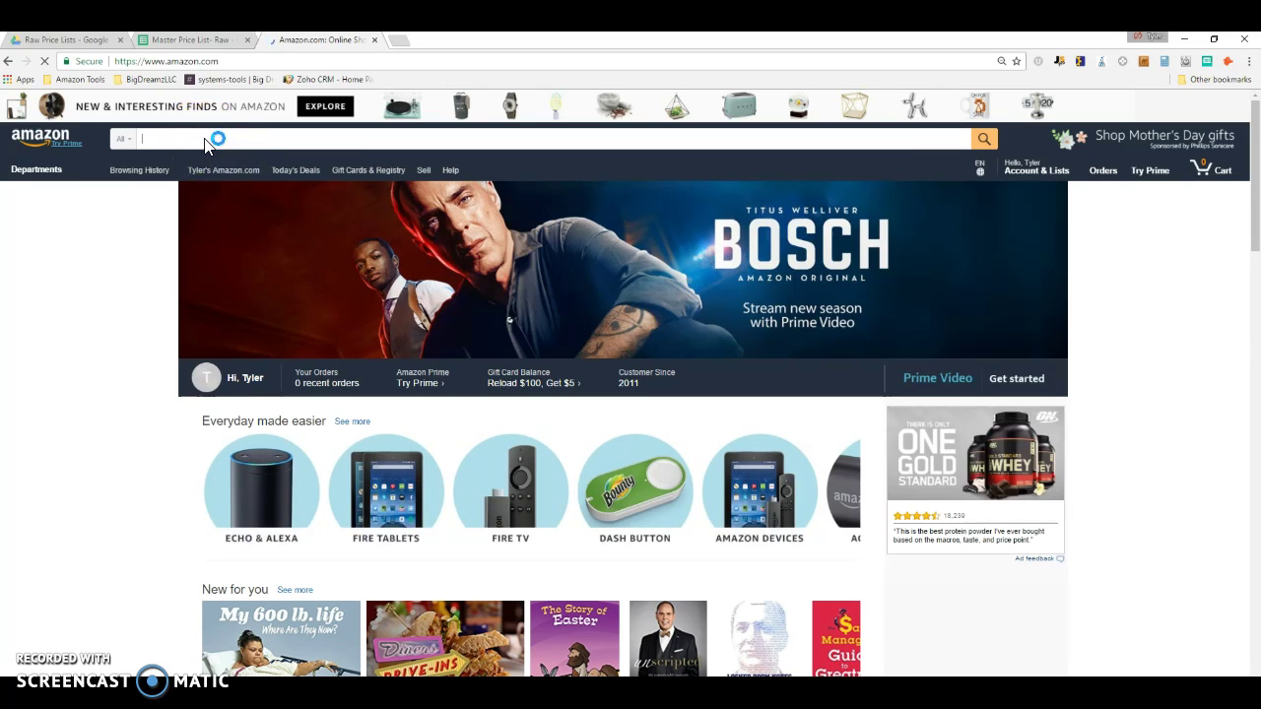
{"action": "key", "text": "ctrl+v"}
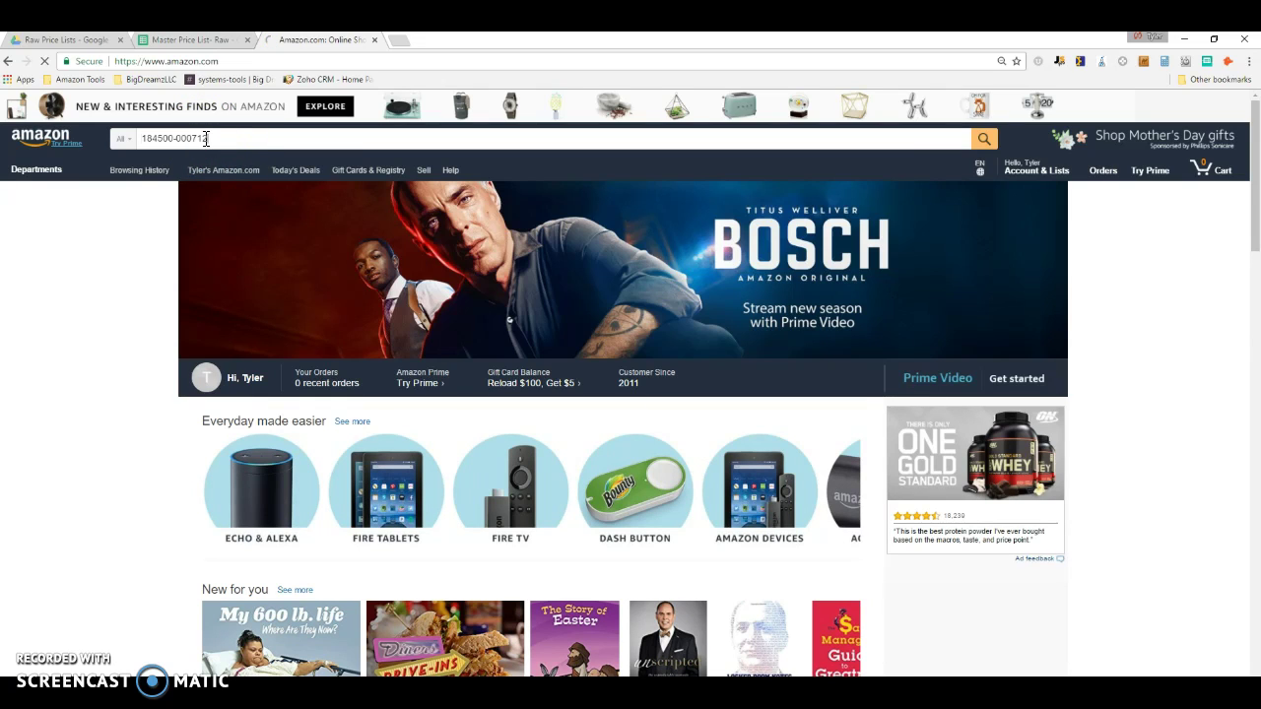
{"action": "key", "text": "Return"}
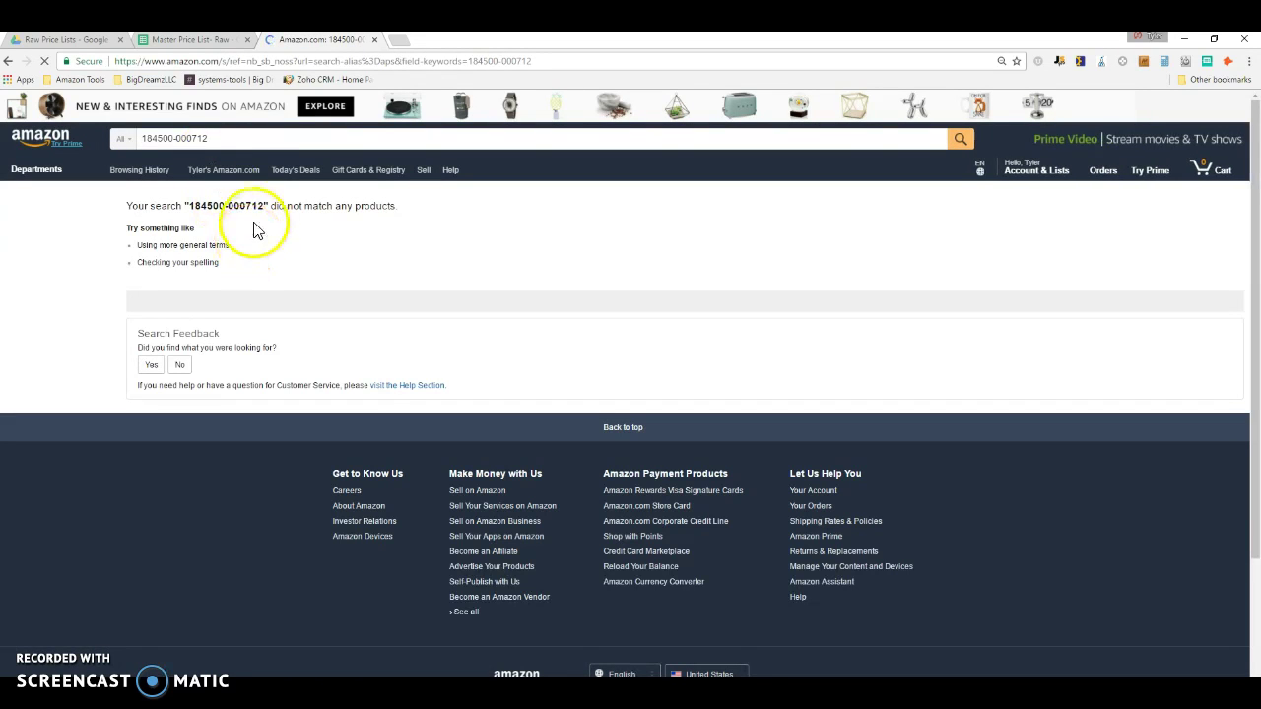
{"action": "left_click_drag", "start_coordinate": [209, 139], "coordinate": [123, 139]}
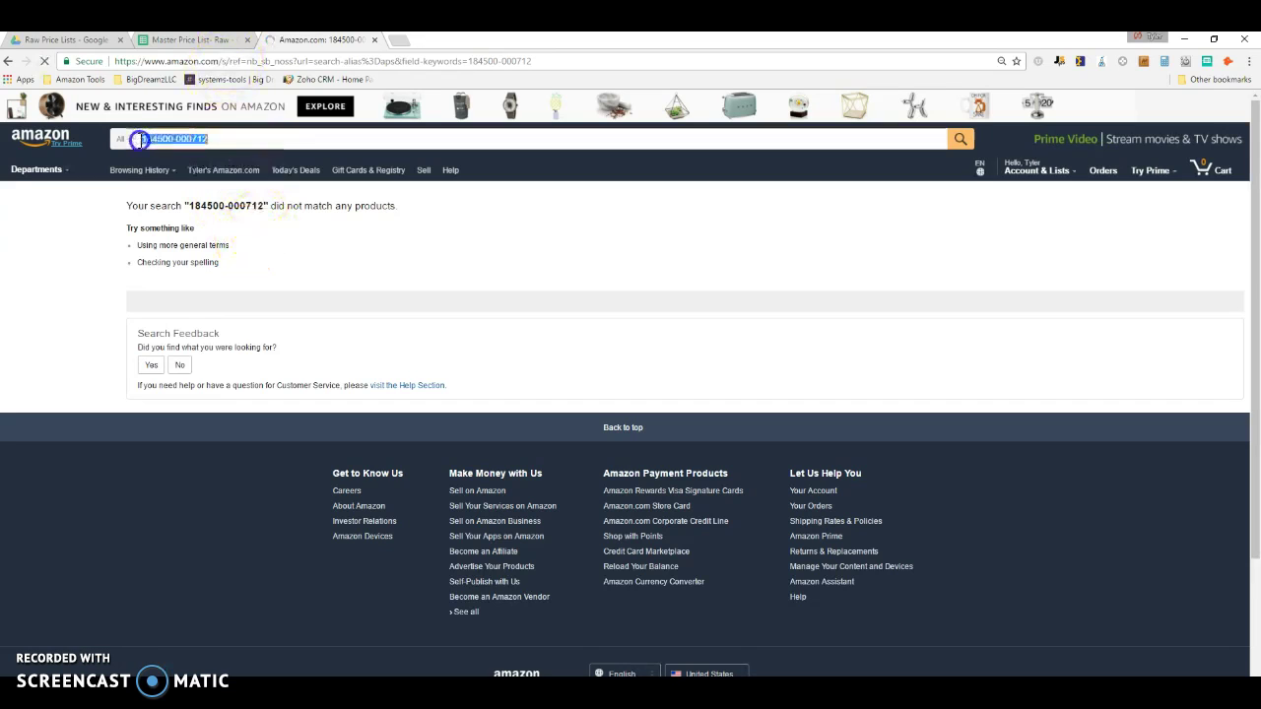
{"action": "left_click", "coordinate": [206, 41]}
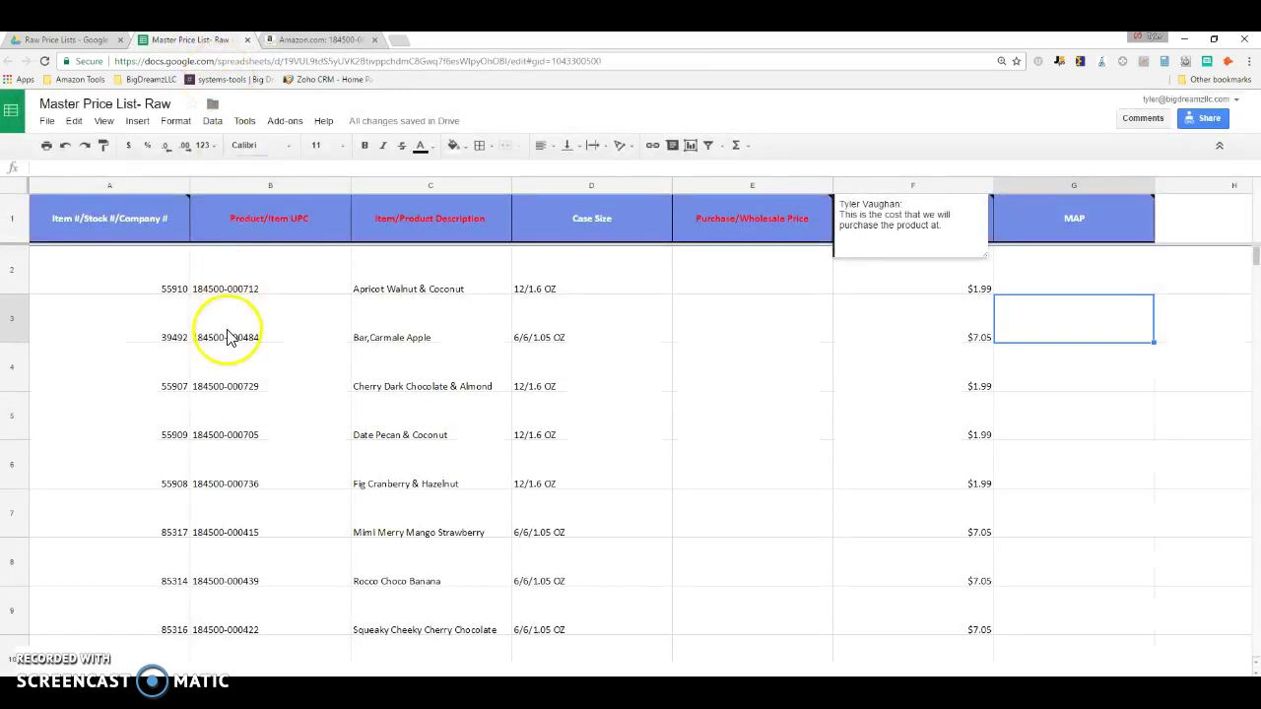
Search Amazon for '18 Rabbits Apricot Walnut & Coconut' using the description copied from cell C2.
{"action": "left_click", "coordinate": [428, 281]}
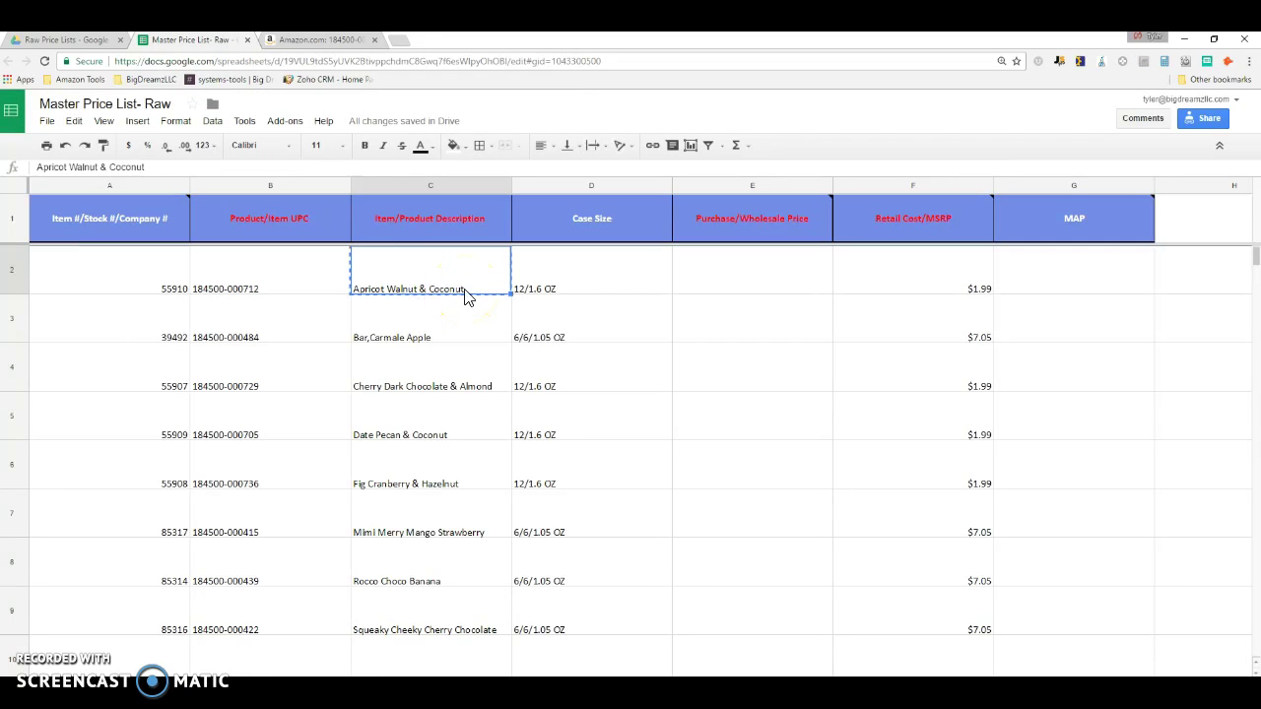
{"action": "left_click", "coordinate": [307, 40]}
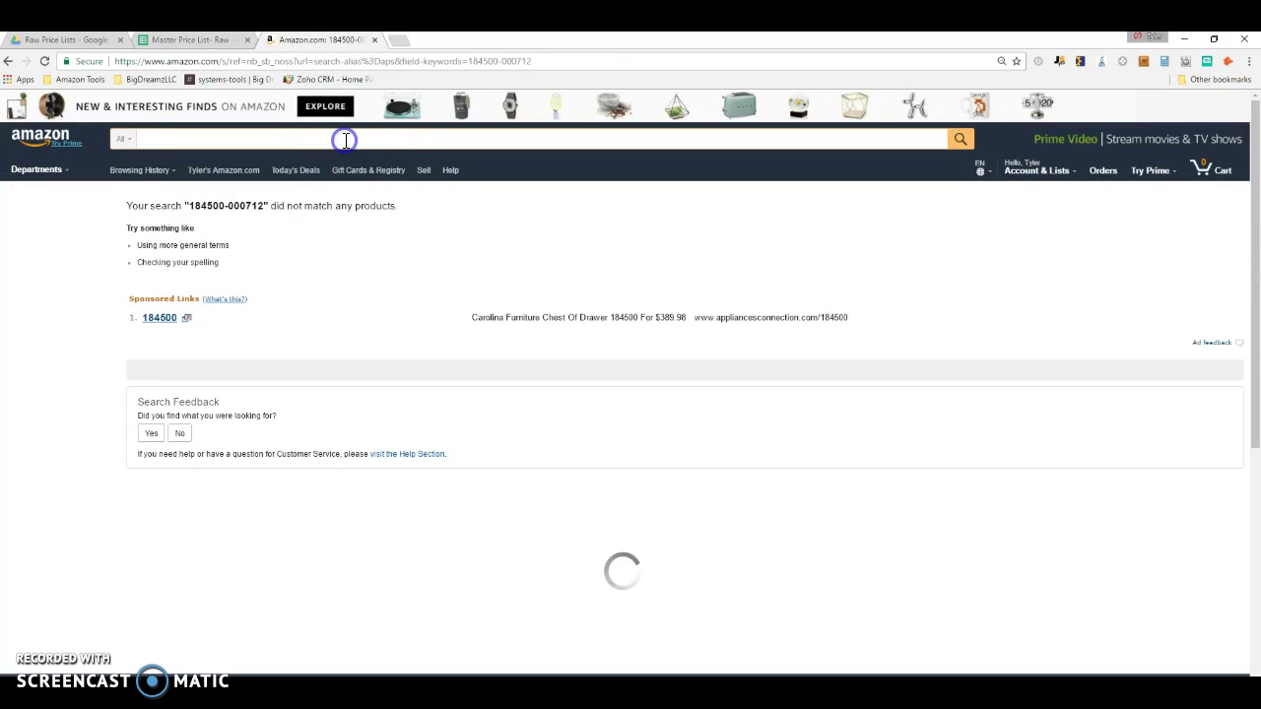
{"action": "left_click", "coordinate": [163, 148]}
{"action": "type", "text": "Apricot Walnut & Coconut"}
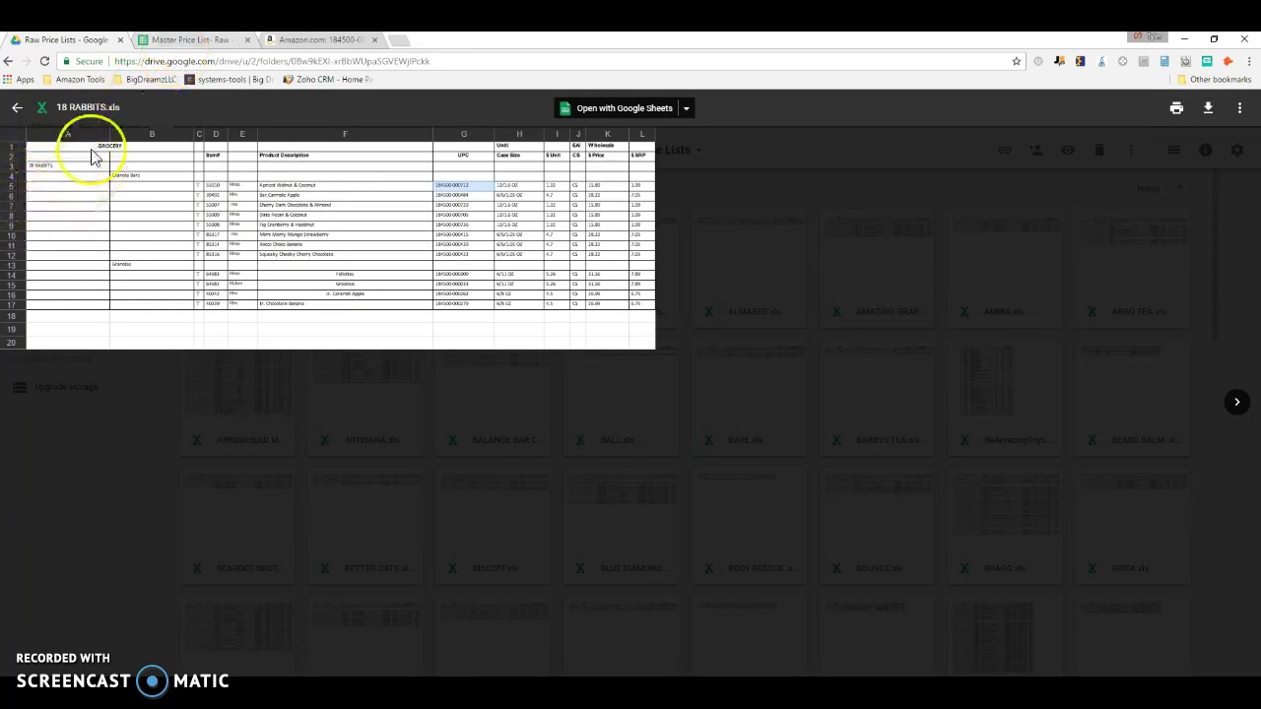
{"action": "left_click", "coordinate": [309, 40]}
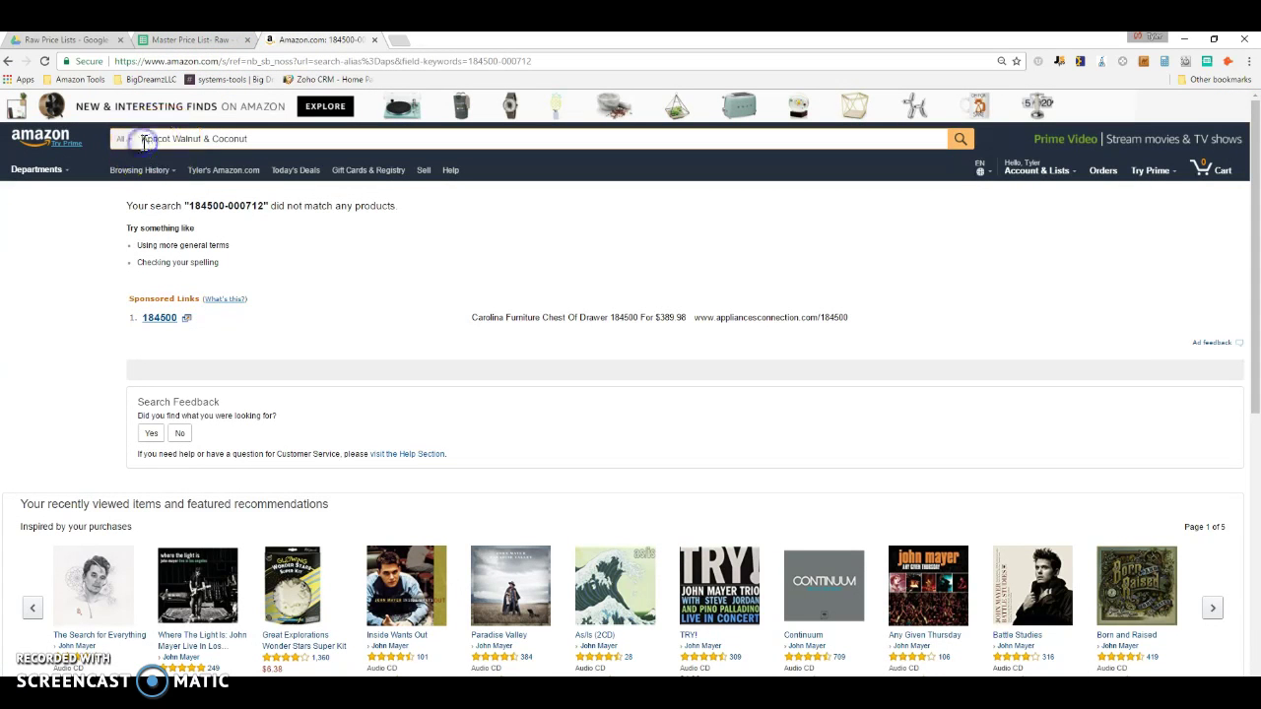
{"action": "key", "text": "ctrl+v"}
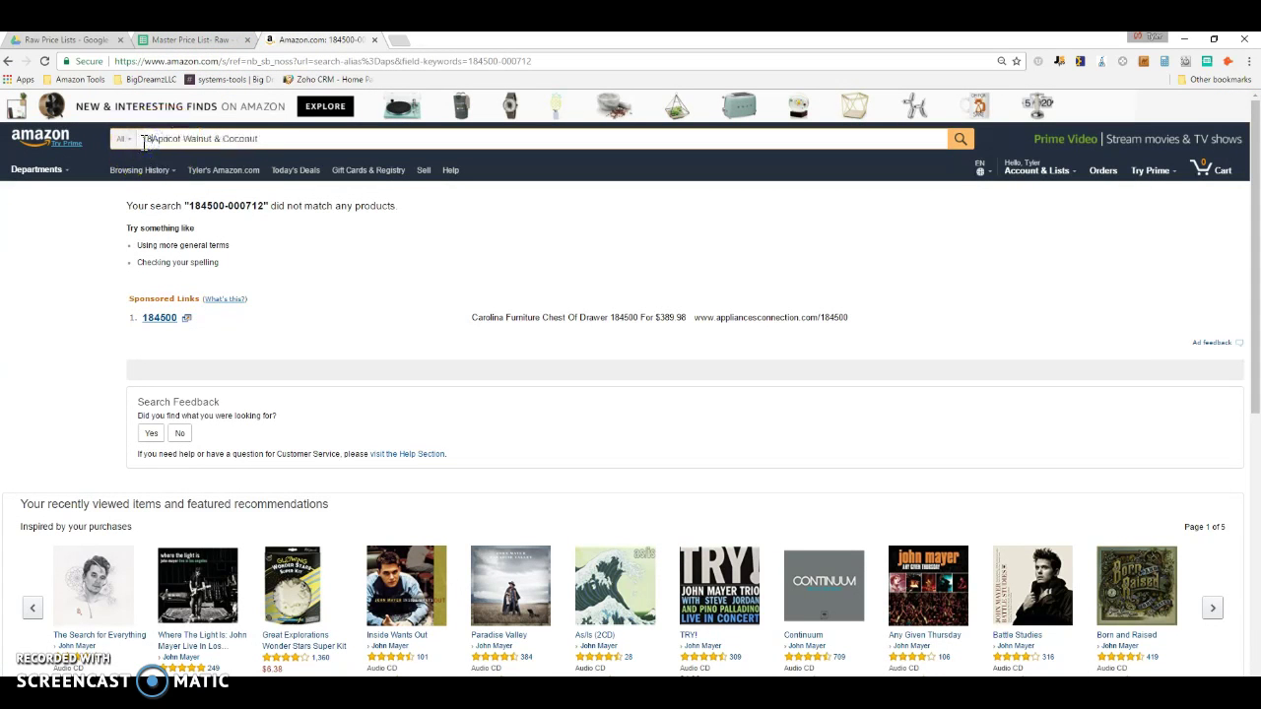
{"action": "type", "text": "Rabbits"}
{"action": "key", "text": "Return"}
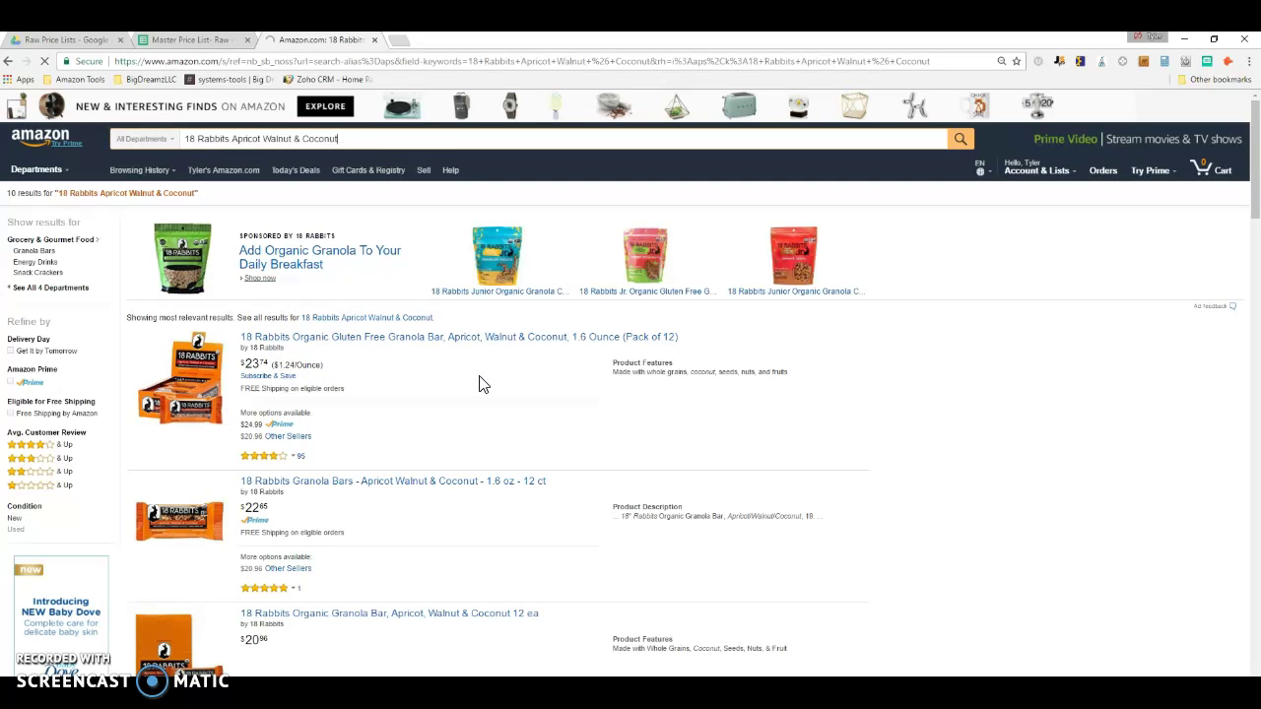
Open the $20.96 listing for the 18 Rabbits Apricot Walnut & Coconut 1.6 oz organic granola bar.
{"action": "scroll", "coordinate": [483, 384], "scroll_direction": "down", "scroll_amount": 1}
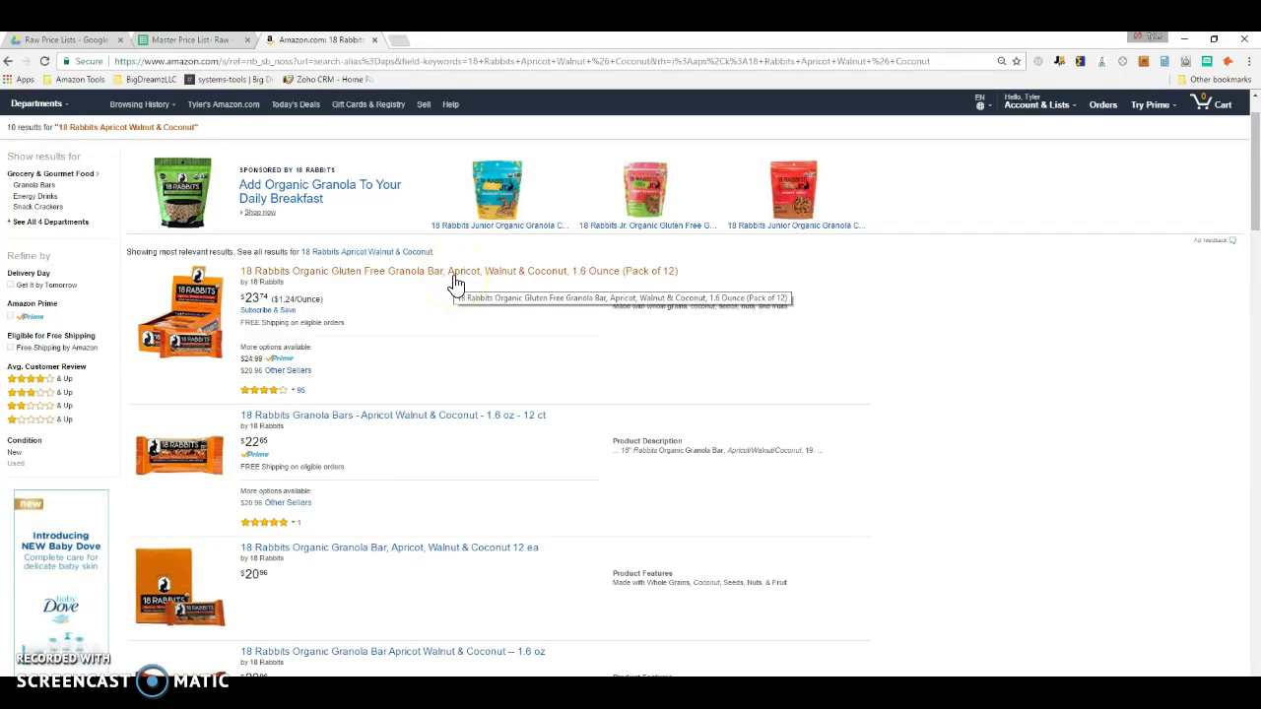
{"action": "left_click", "coordinate": [84, 40]}
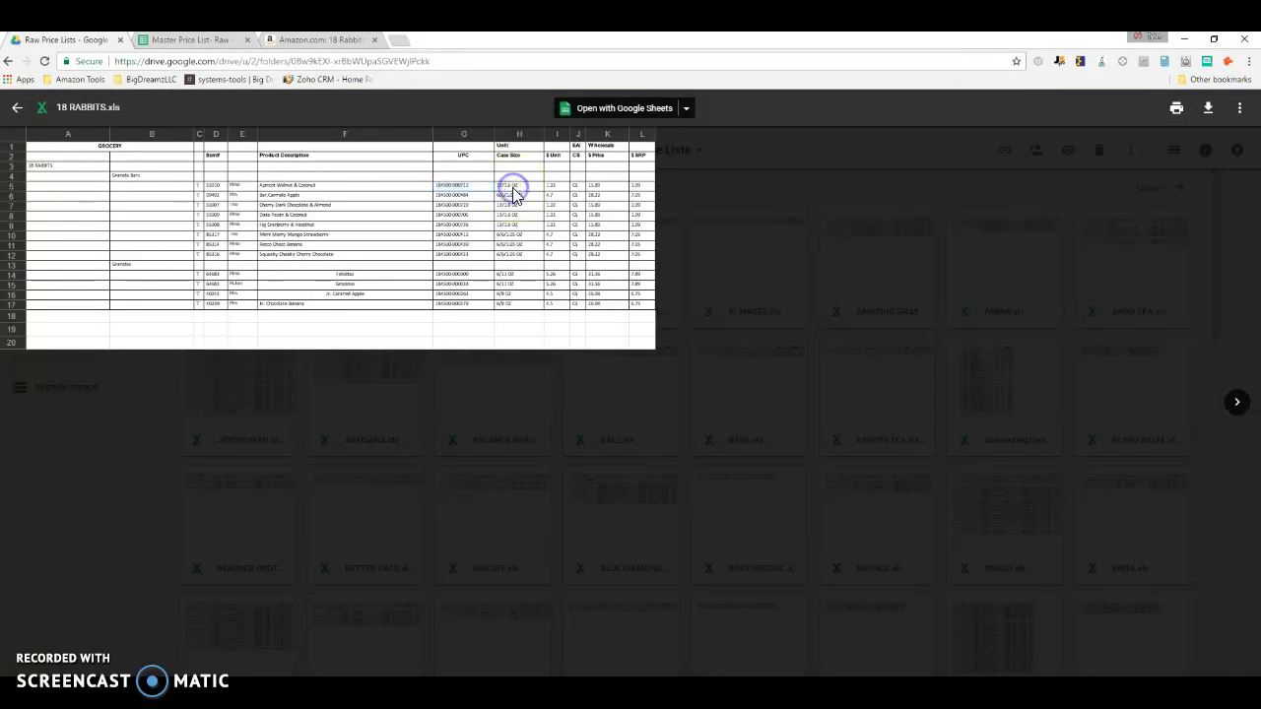
{"action": "left_click", "coordinate": [309, 43]}
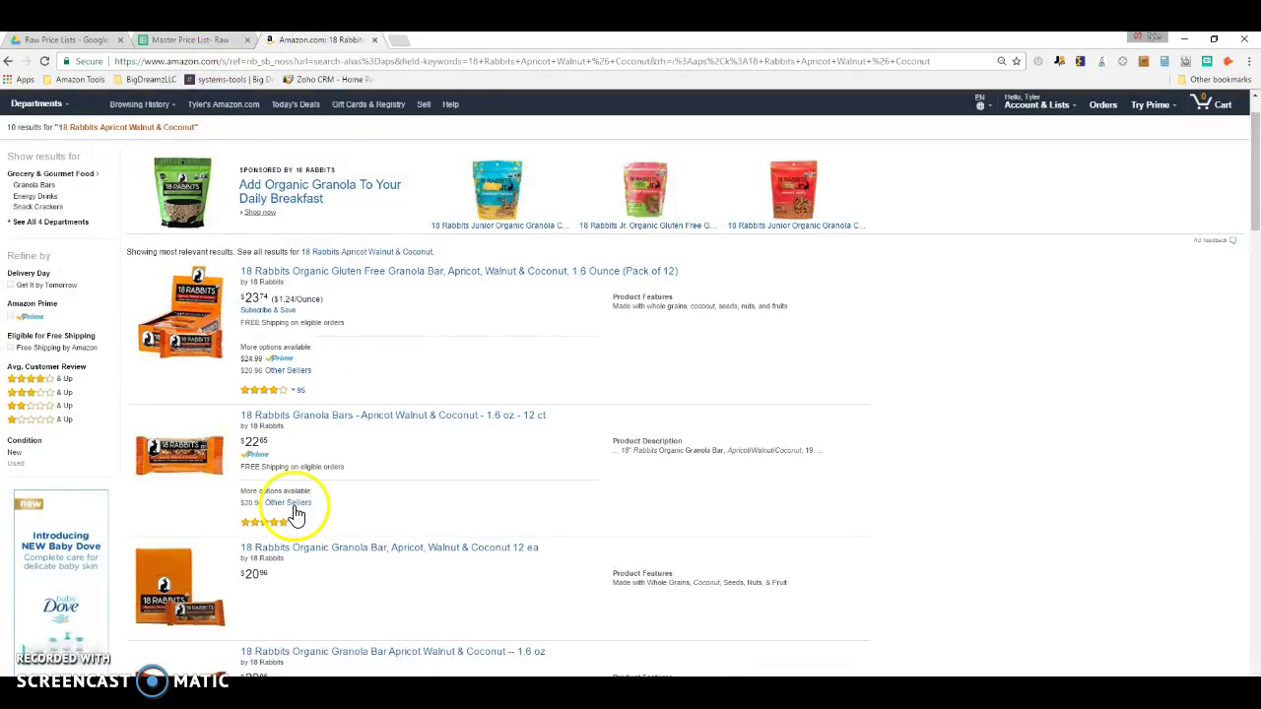
{"action": "left_click", "coordinate": [342, 440]}
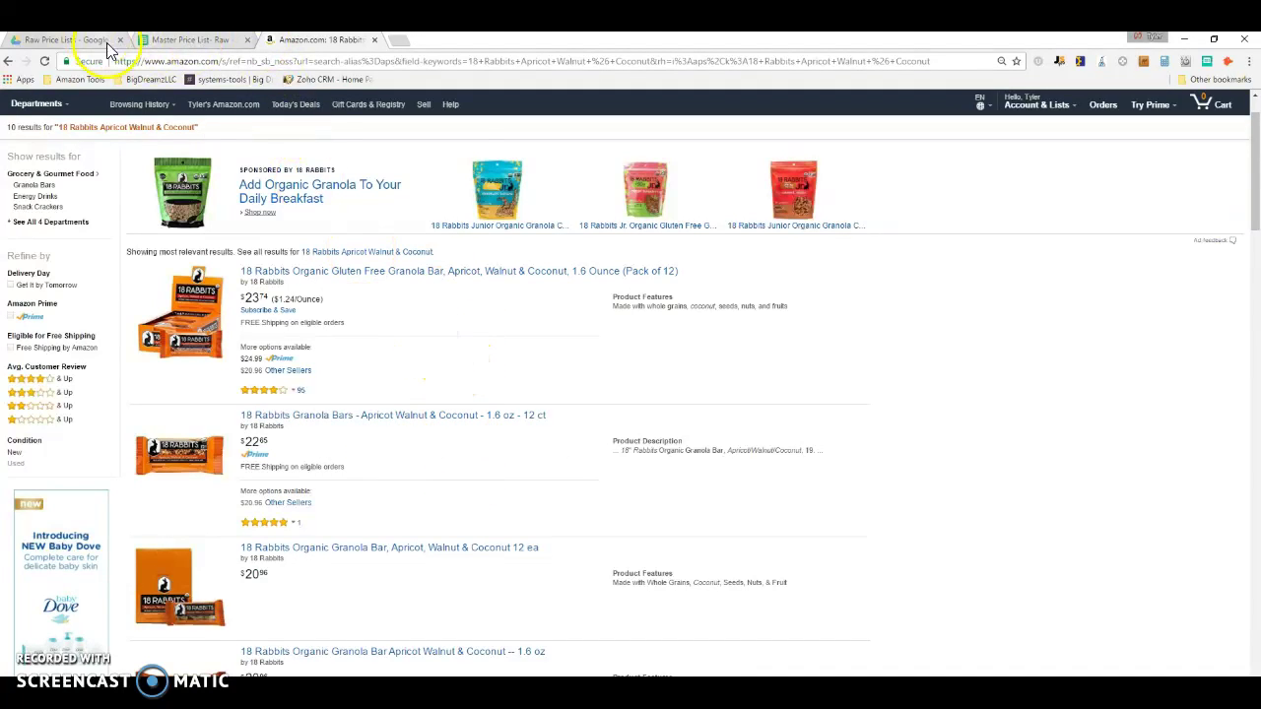
{"action": "scroll", "coordinate": [431, 355], "scroll_direction": "down", "scroll_amount": 1}
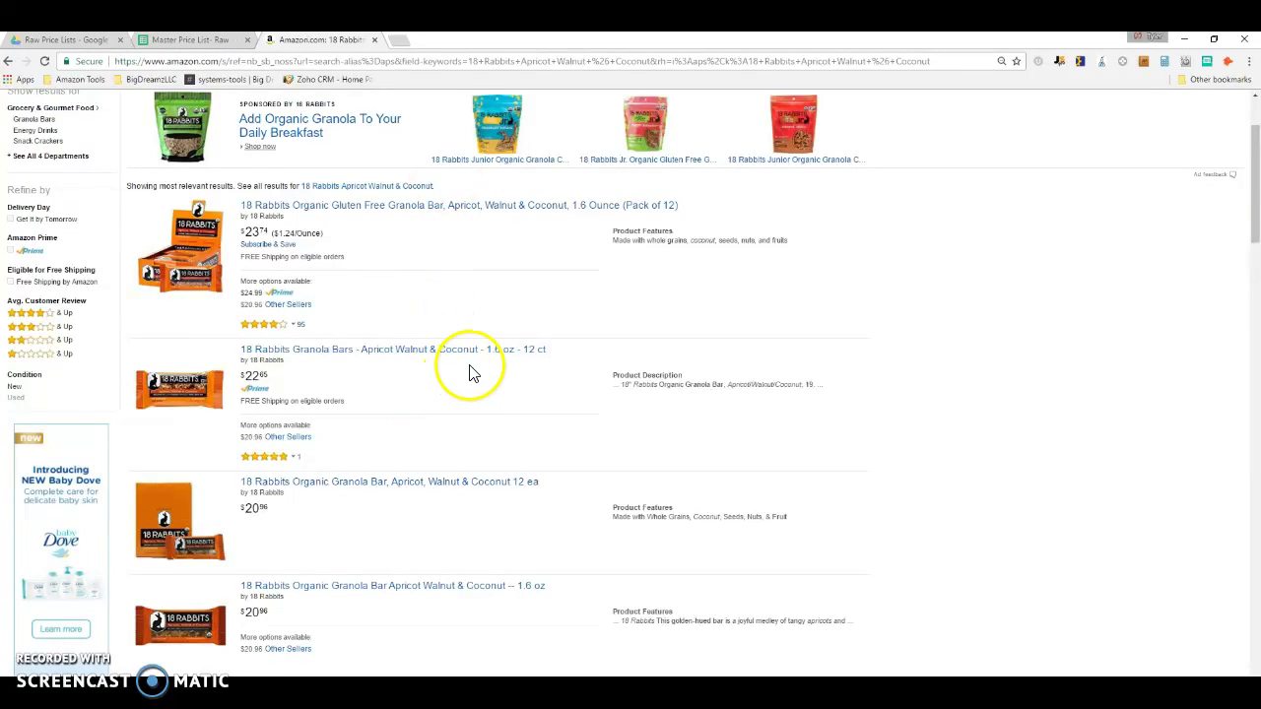
{"action": "scroll", "coordinate": [466, 366], "scroll_direction": "down", "scroll_amount": 1}
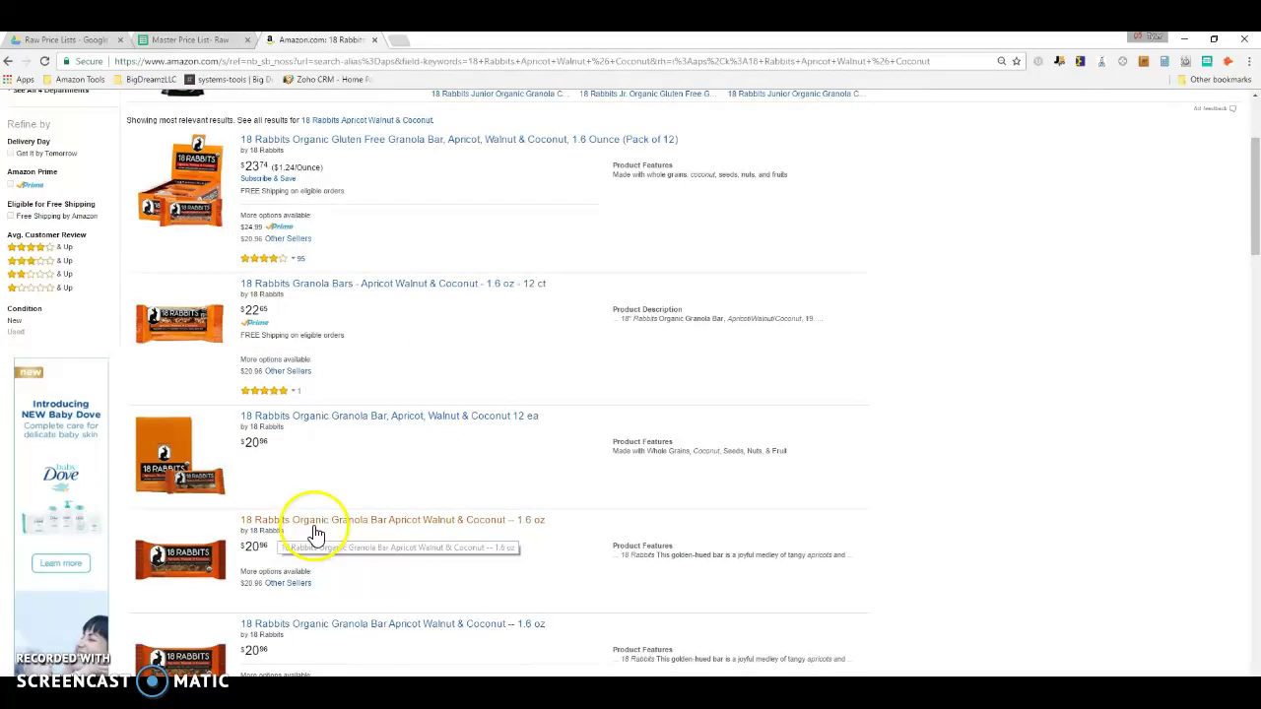
{"action": "left_click", "coordinate": [421, 530]}
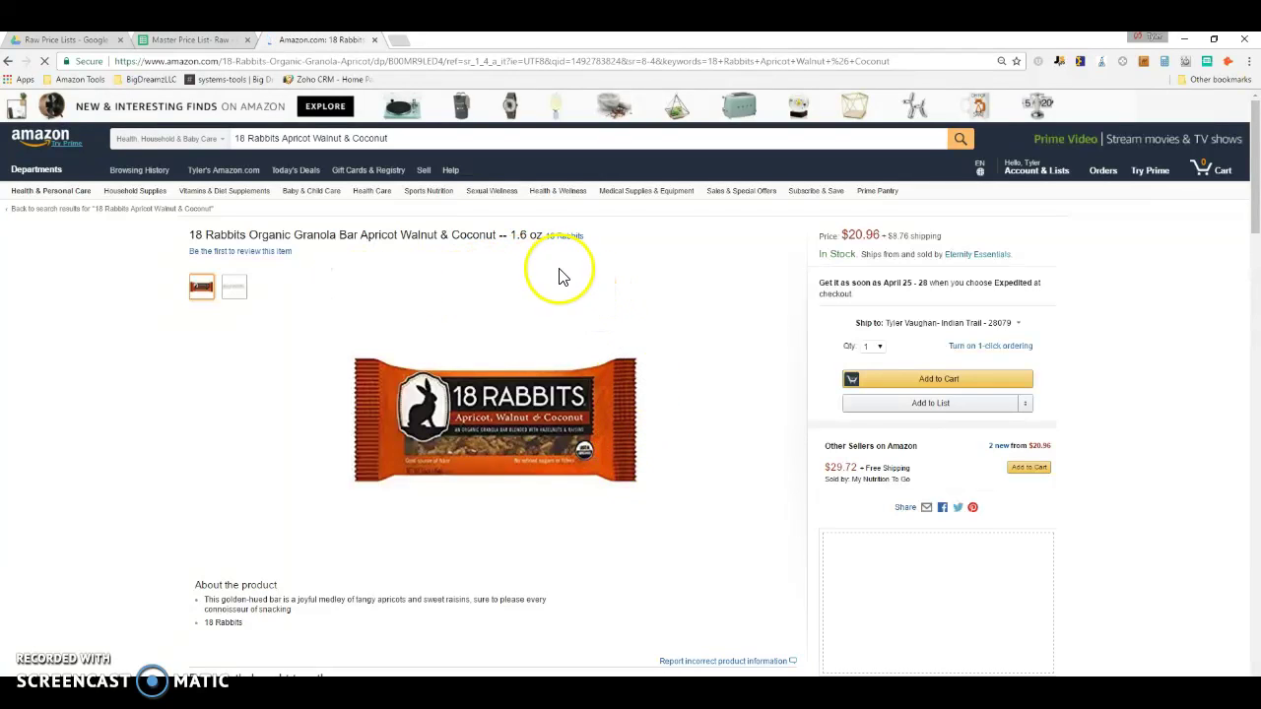
Scroll through the granola bar listing, then return to the Master Price List sheet showing row 2.
{"action": "scroll", "coordinate": [557, 276], "scroll_direction": "down", "scroll_amount": 2}
{"action": "scroll", "coordinate": [665, 355], "scroll_direction": "down", "scroll_amount": 1}
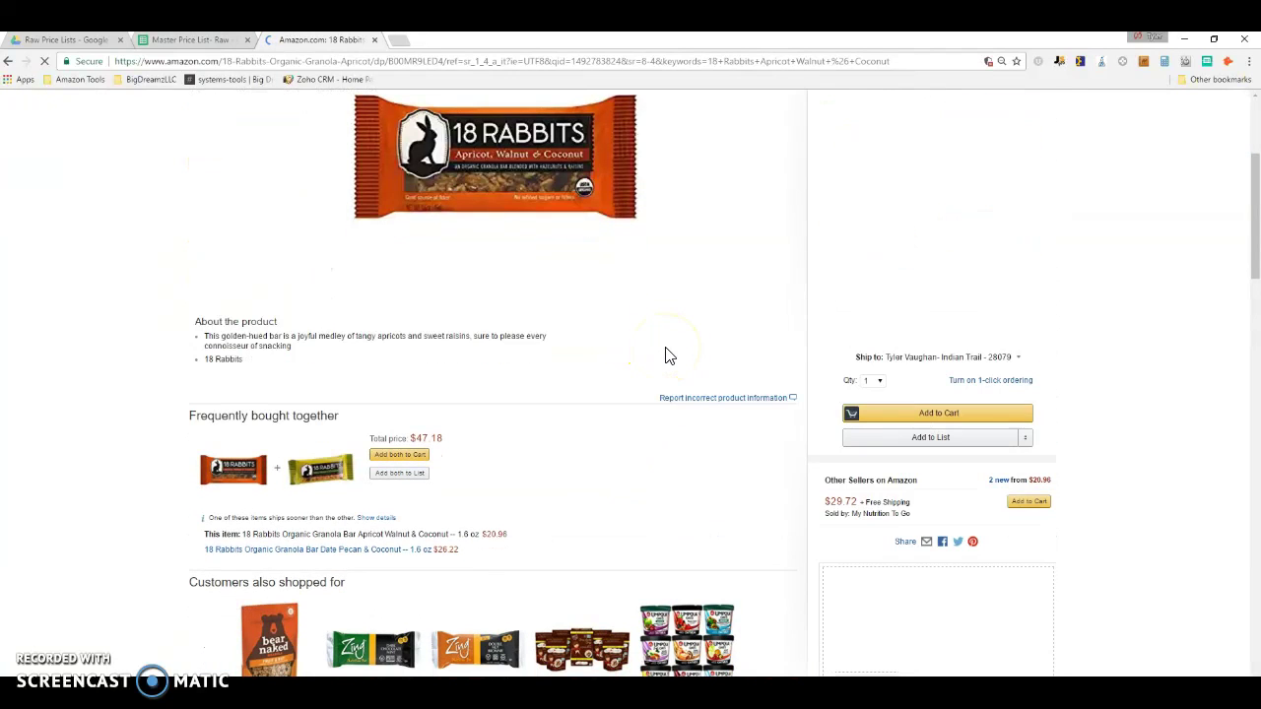
{"action": "scroll", "coordinate": [666, 355], "scroll_direction": "up", "scroll_amount": 2}
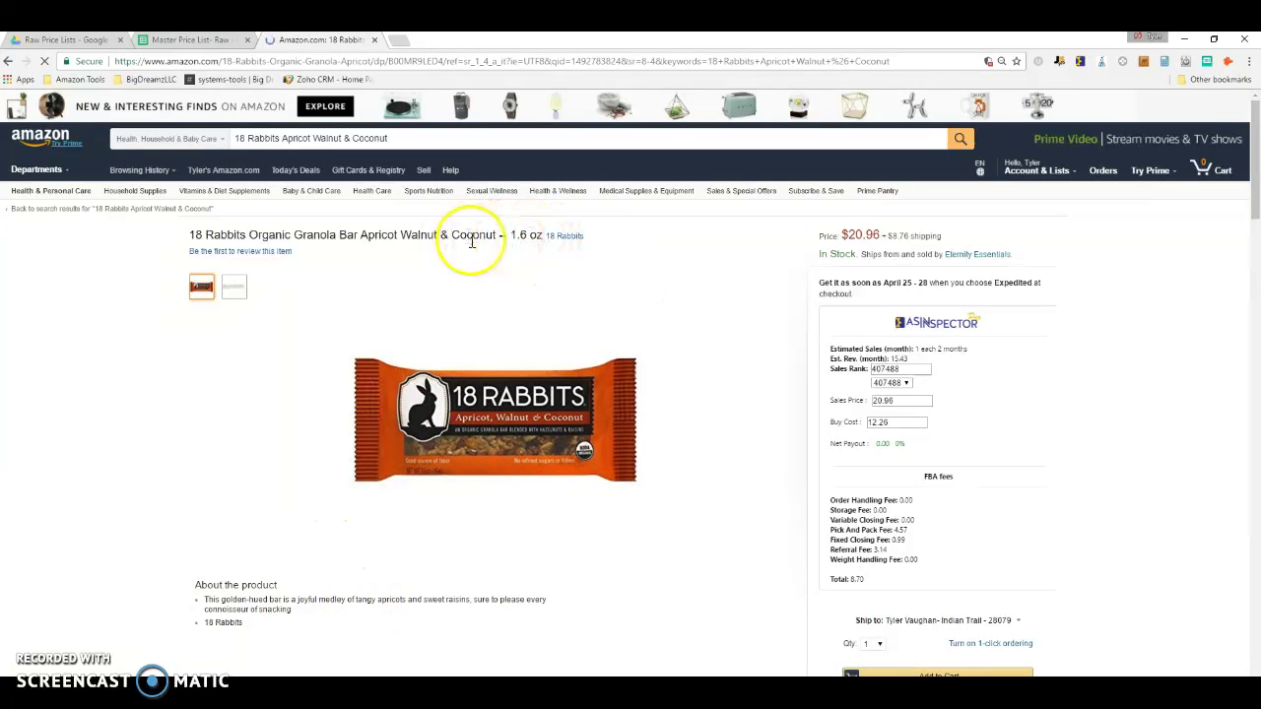
{"action": "left_click", "coordinate": [204, 46]}
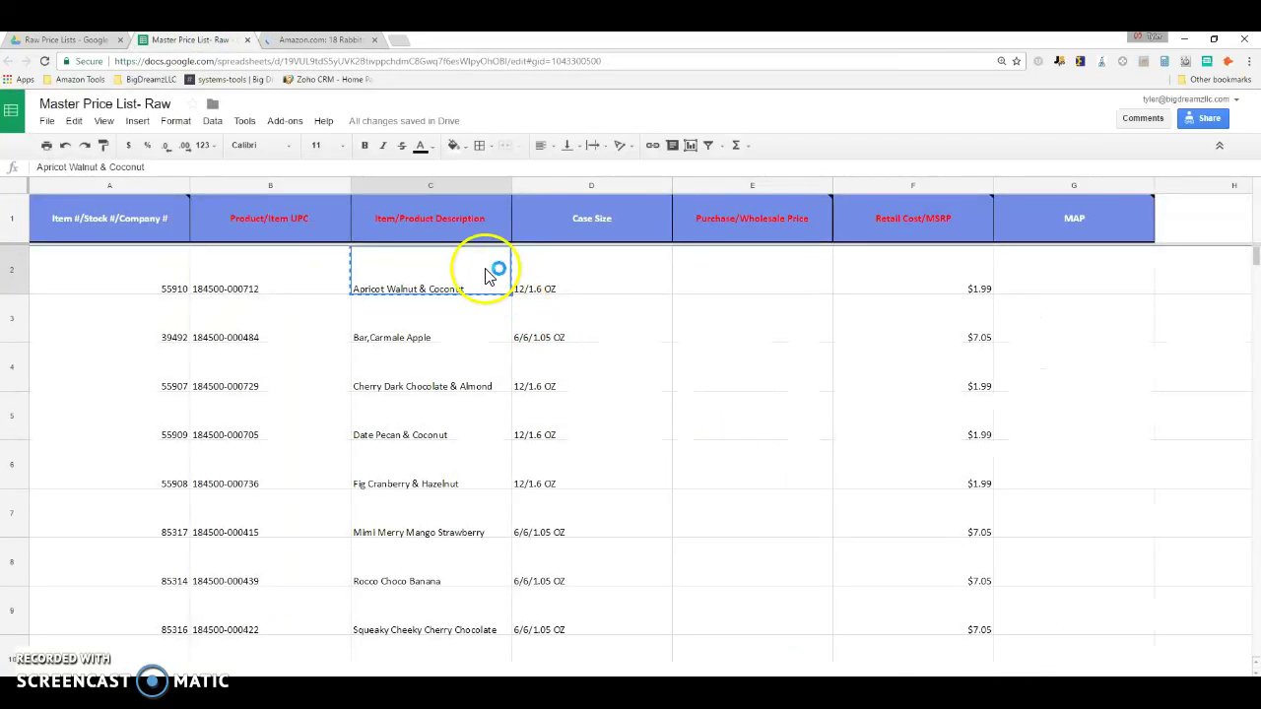
Check the case size in D2, select E2 for wholesale price, and bring back the 18 RABBITS.xls preview.
{"action": "left_click", "coordinate": [556, 287]}
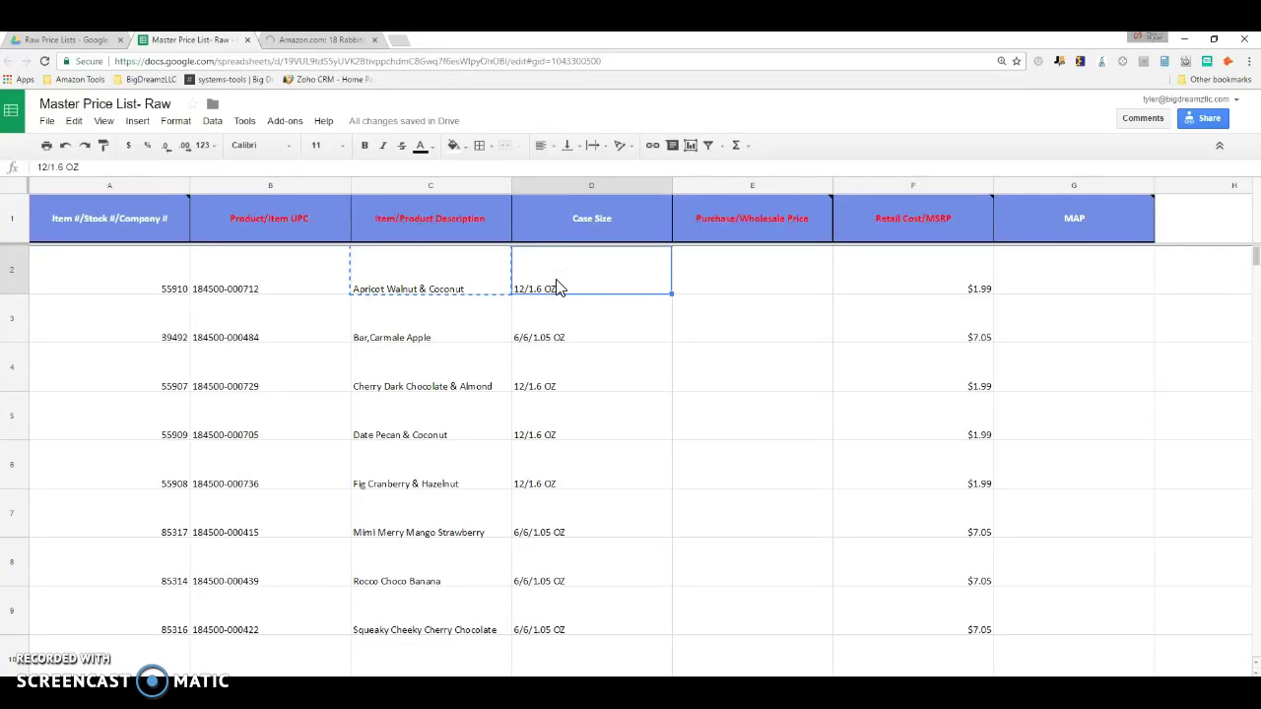
{"action": "left_click", "coordinate": [718, 277]}
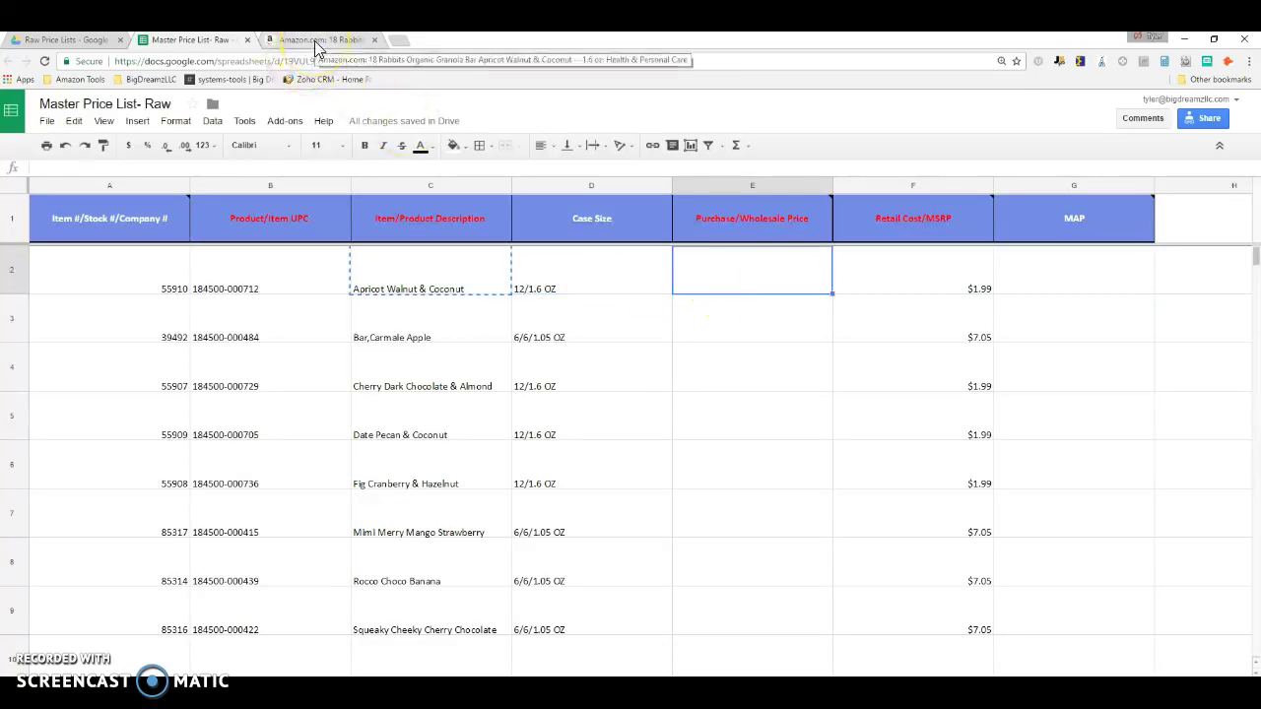
{"action": "left_click", "coordinate": [72, 41]}
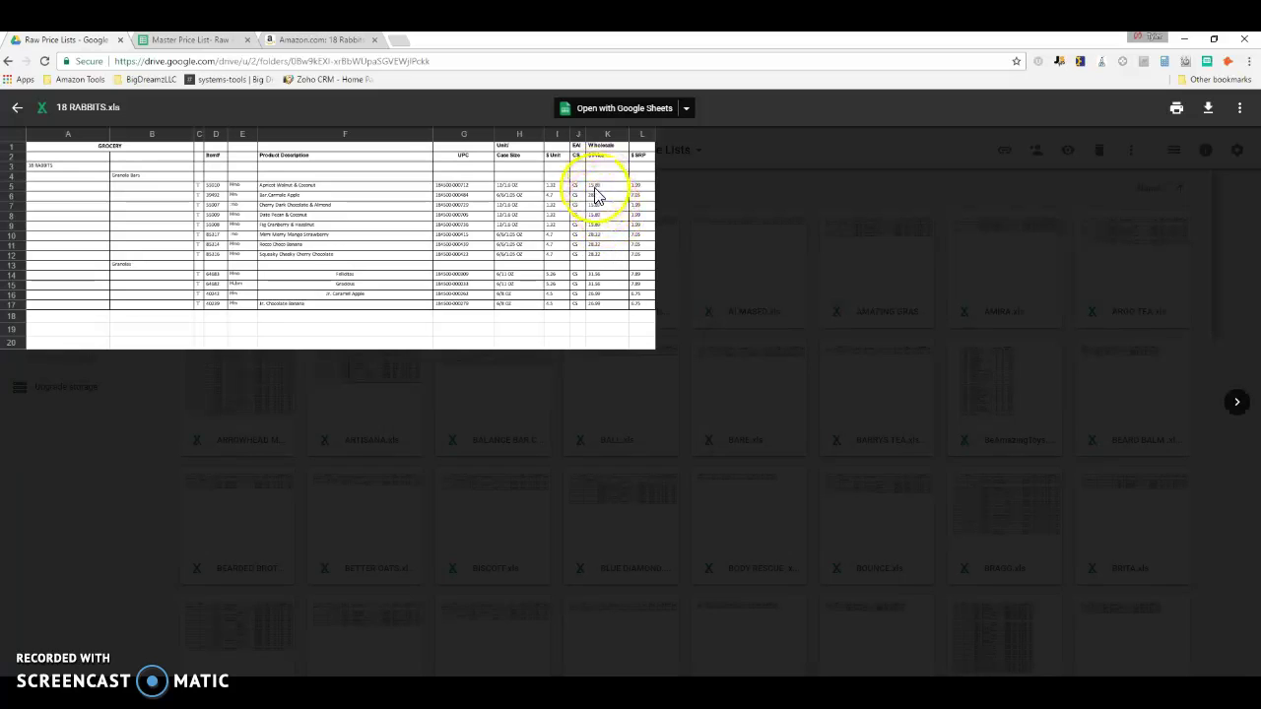
Copy the $ Price values from K5 to K17 of the 18 RABBITS preview and return to the sheet.
{"action": "left_click_drag", "start_coordinate": [595, 189], "coordinate": [598, 314]}
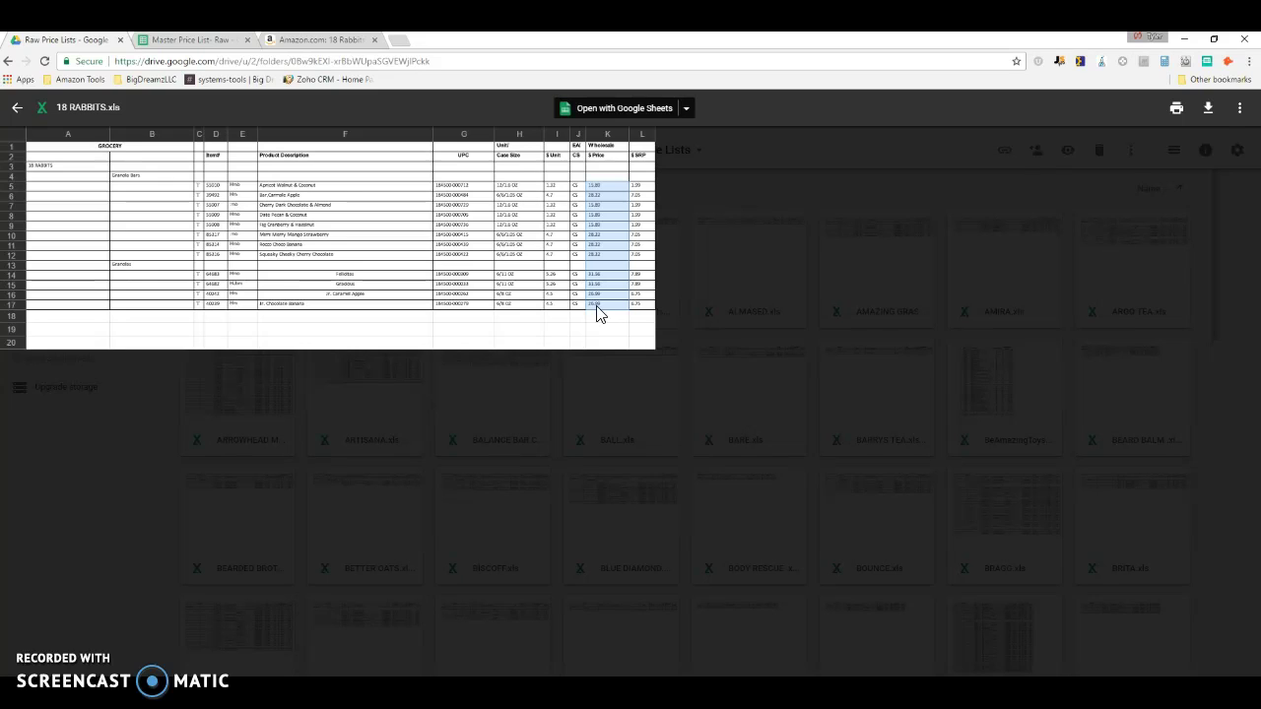
{"action": "left_click", "coordinate": [601, 192]}
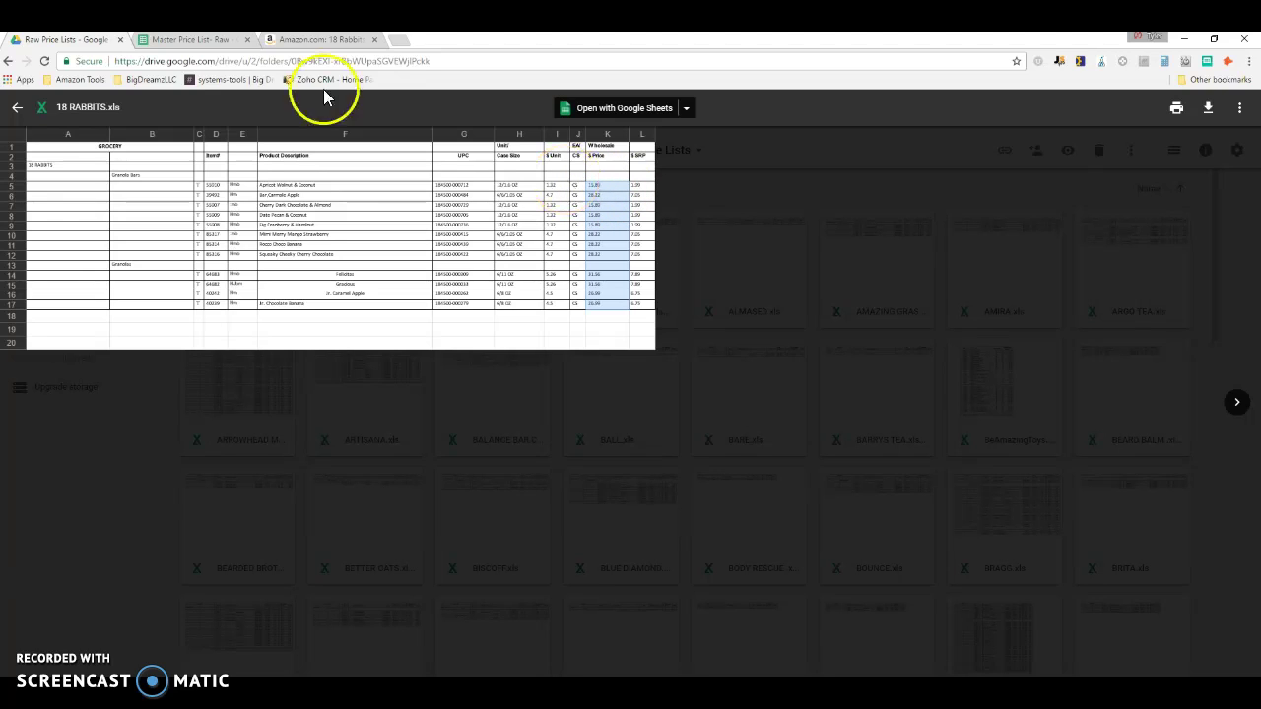
{"action": "left_click", "coordinate": [202, 40]}
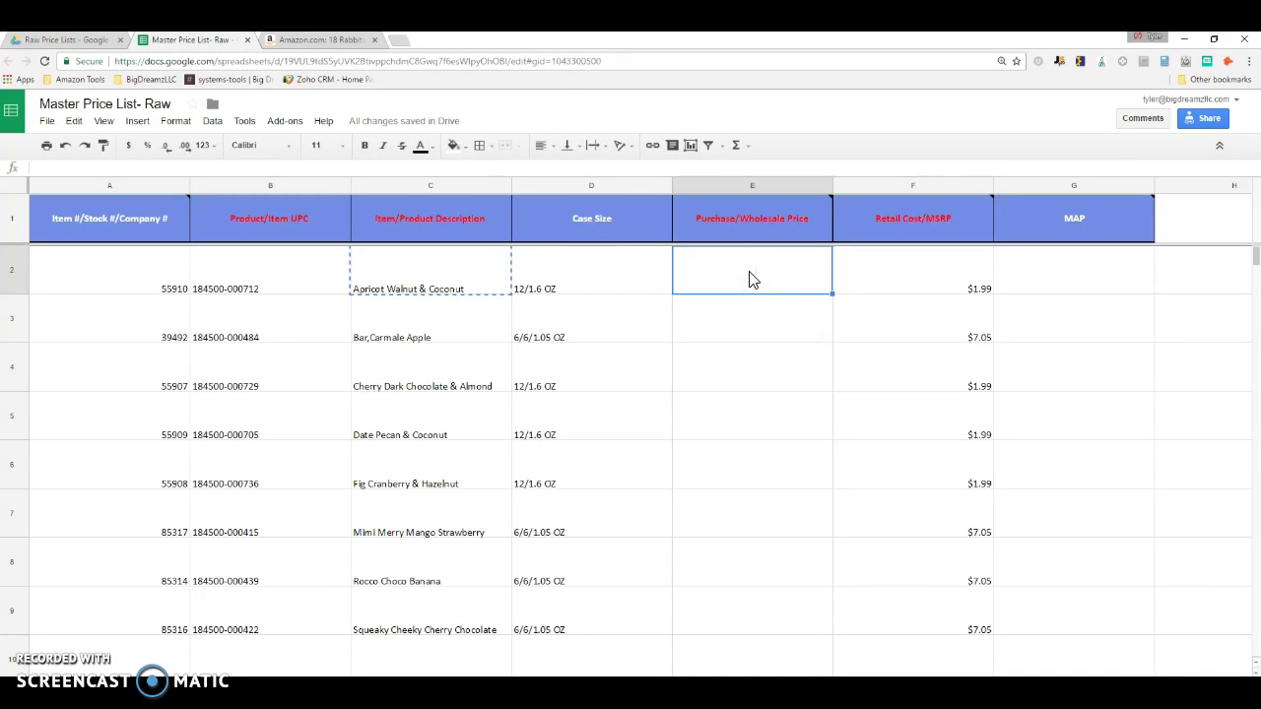
Paste the wholesale prices ($15.89, $28.22, $15.89…) into column E from E2, then check F3.
{"action": "key", "text": "ctrl+v"}
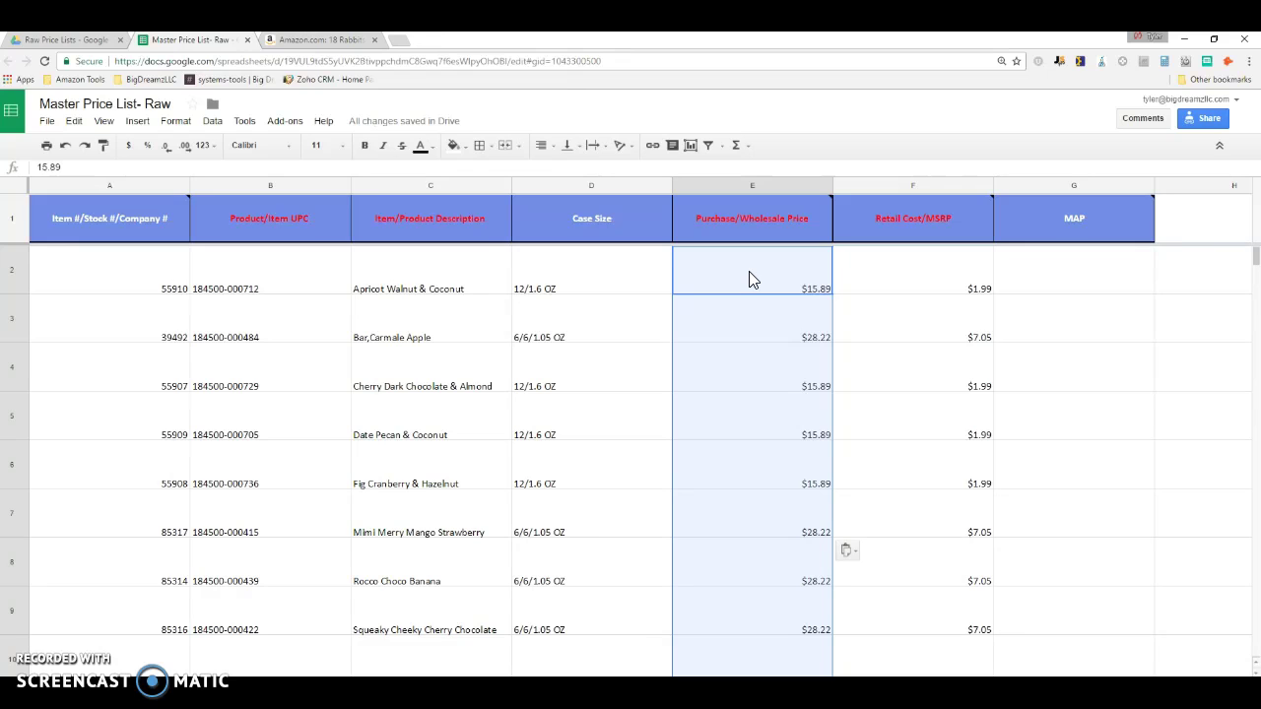
{"action": "left_click", "coordinate": [901, 337]}
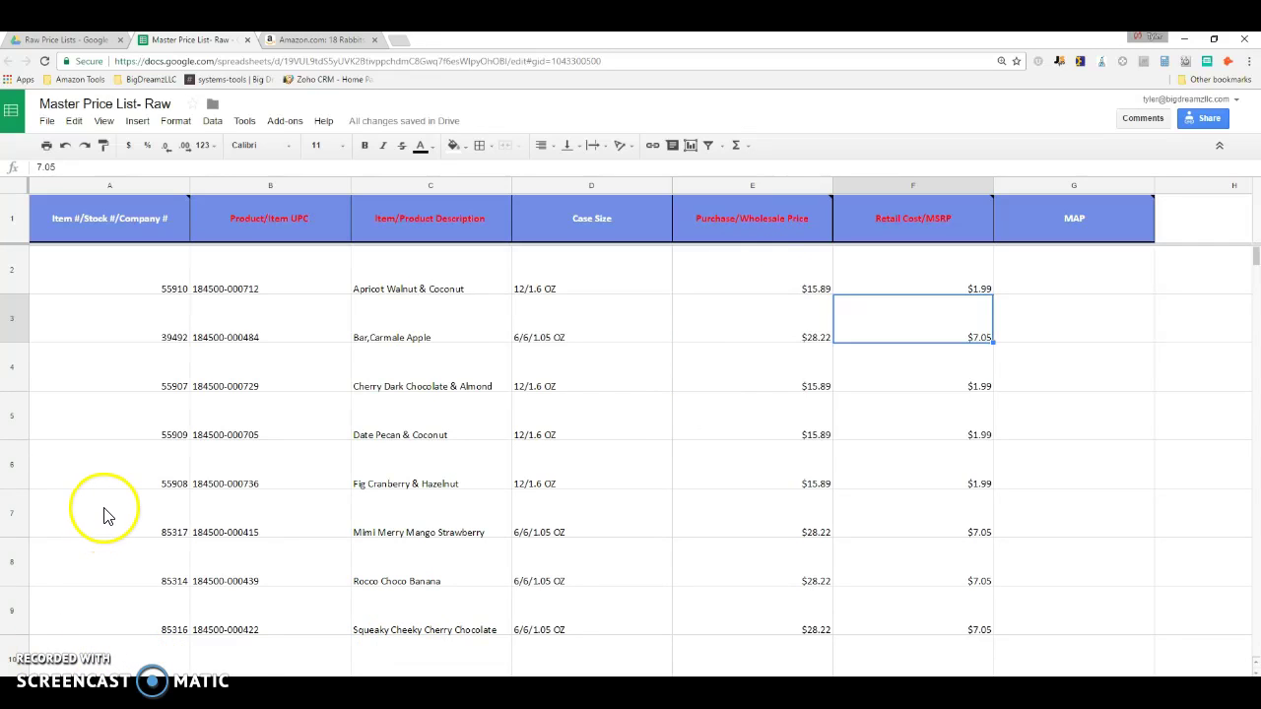
Delete blank row 10 using the row header's Delete row option.
{"action": "scroll", "coordinate": [104, 512], "scroll_direction": "down", "scroll_amount": 3}
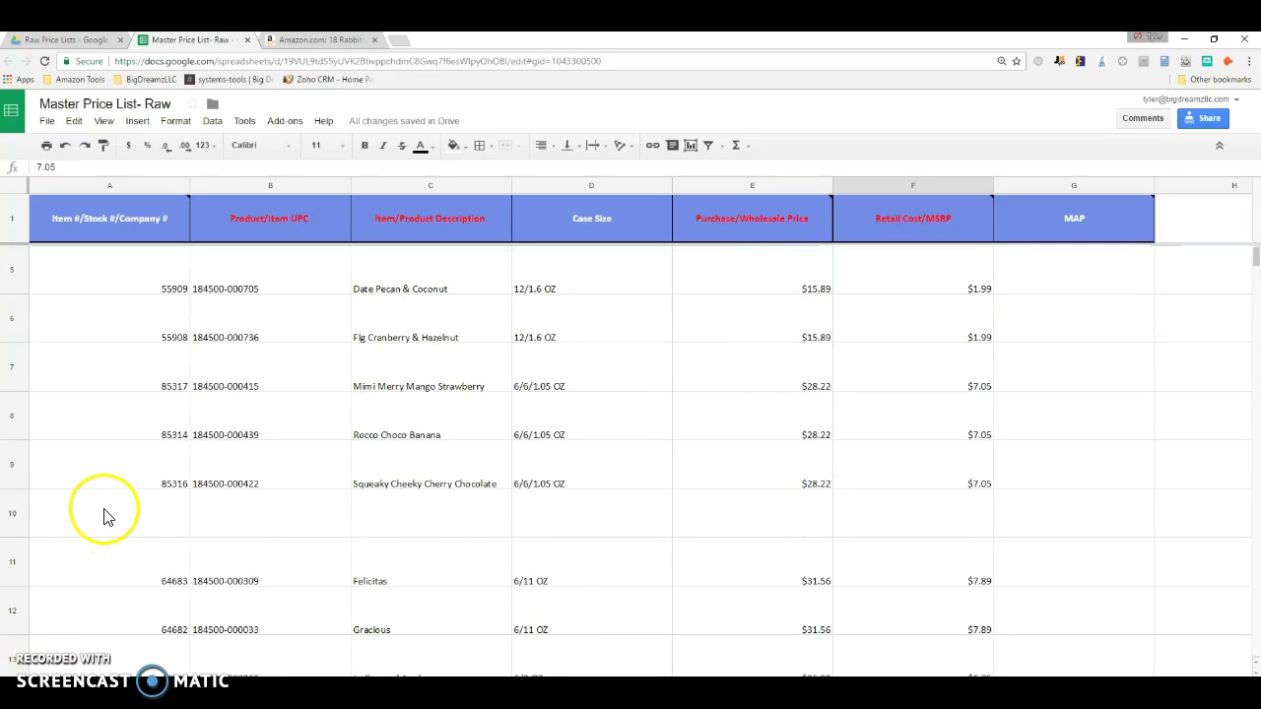
{"action": "left_click", "coordinate": [11, 512]}
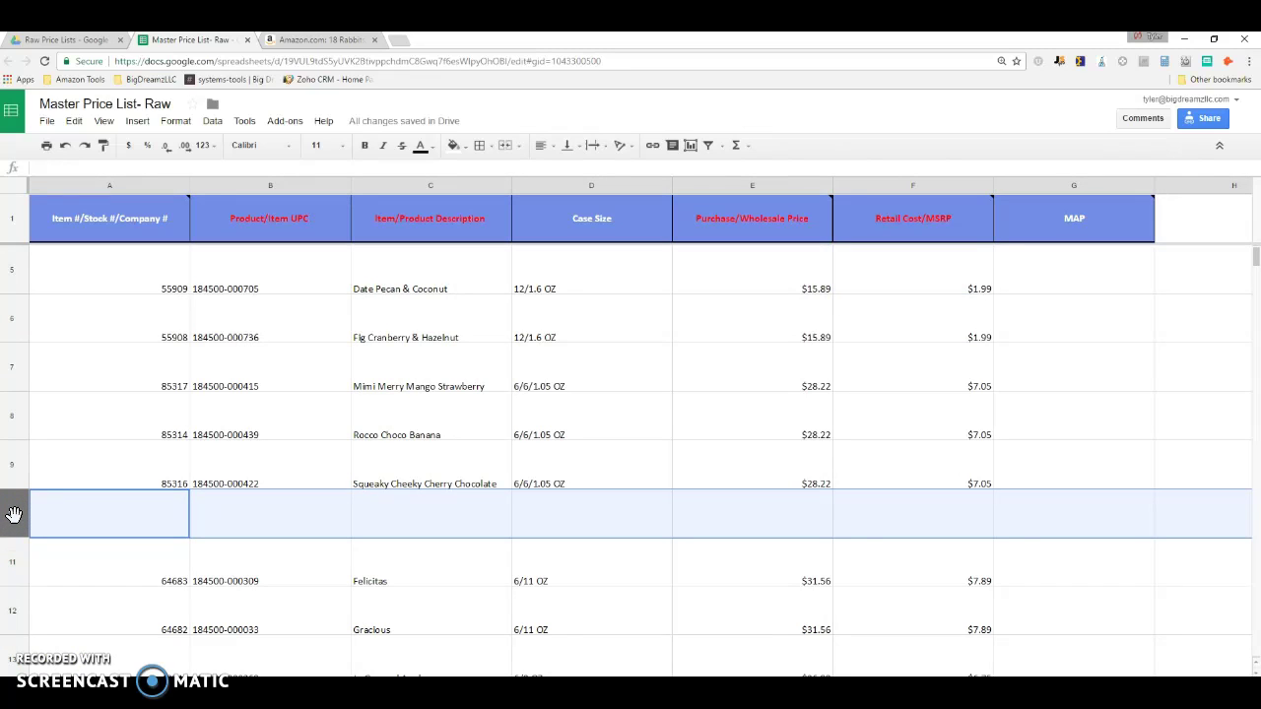
{"action": "left_click", "coordinate": [13, 514]}
{"action": "left_click", "coordinate": [16, 515]}
{"action": "right_click", "coordinate": [98, 515]}
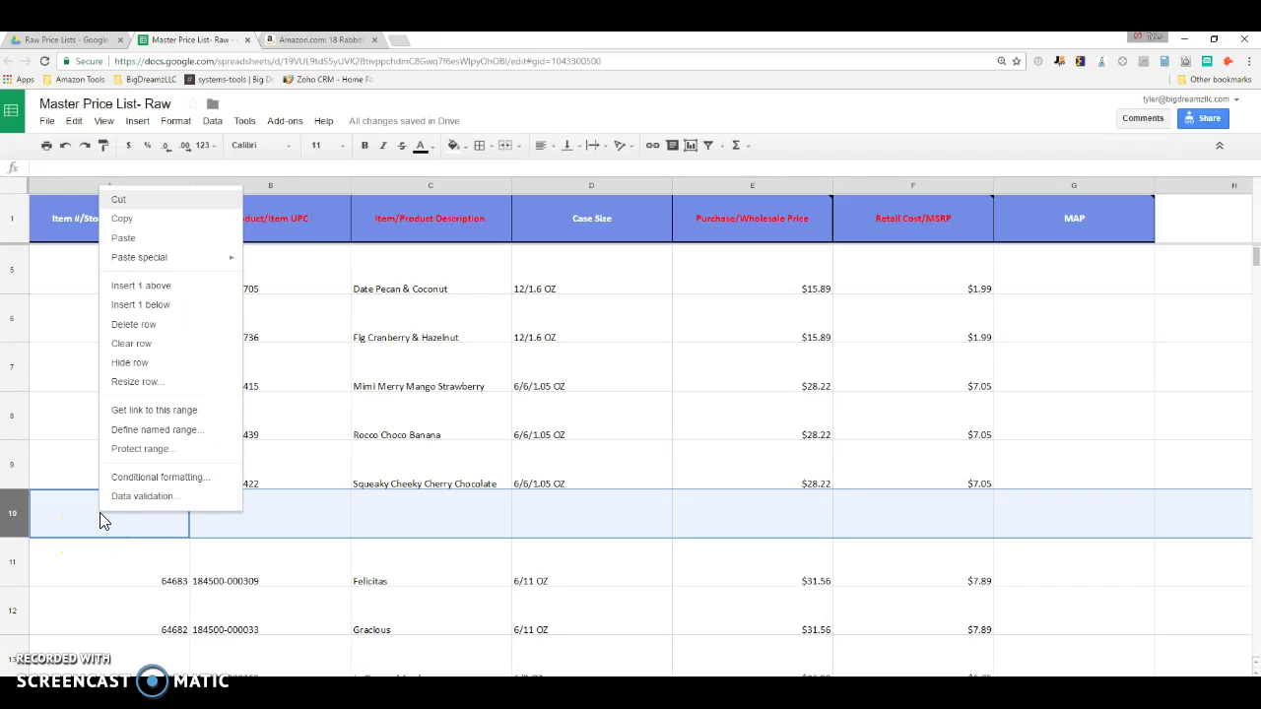
{"action": "left_click", "coordinate": [144, 330]}
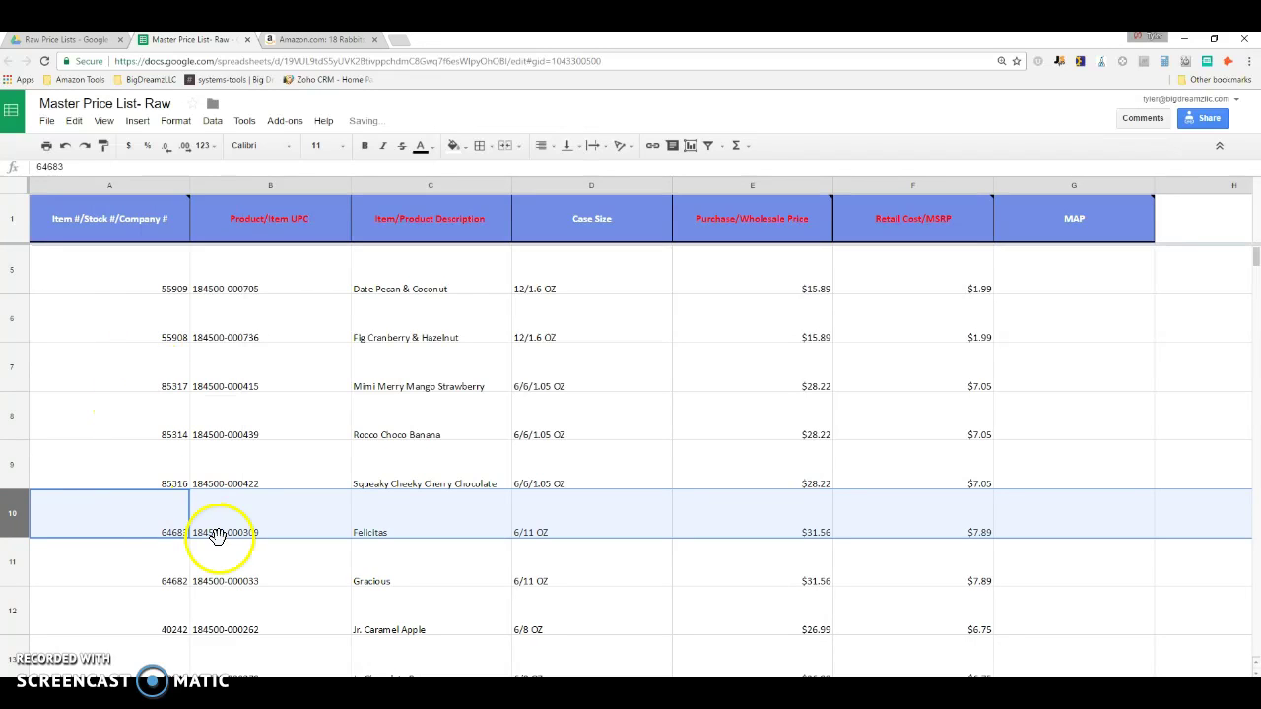
{"action": "scroll", "coordinate": [284, 504], "scroll_direction": "down", "scroll_amount": 1}
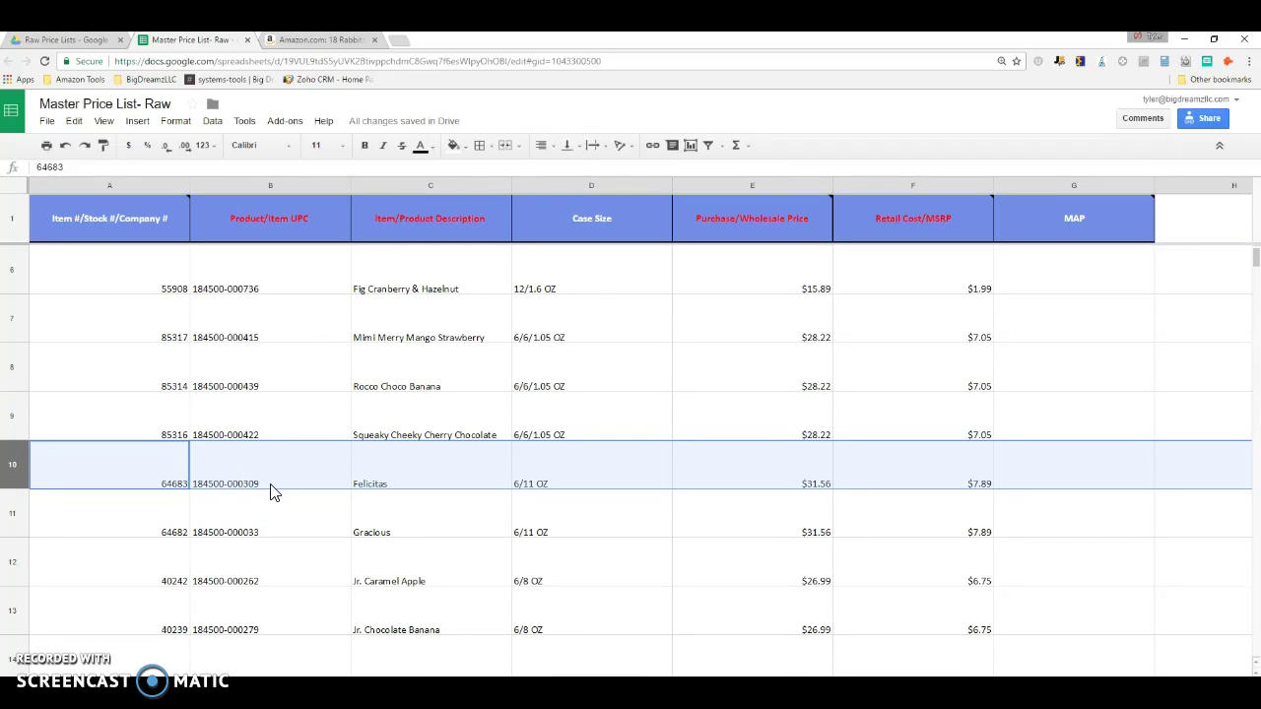